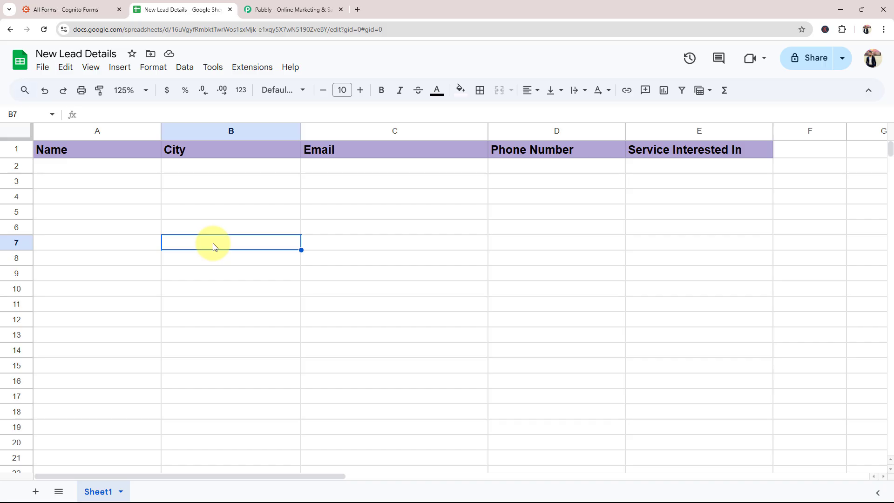
Sign in on the Pabbly website and open Pabbly Connect from the list of Pabbly apps.
click(70, 8)
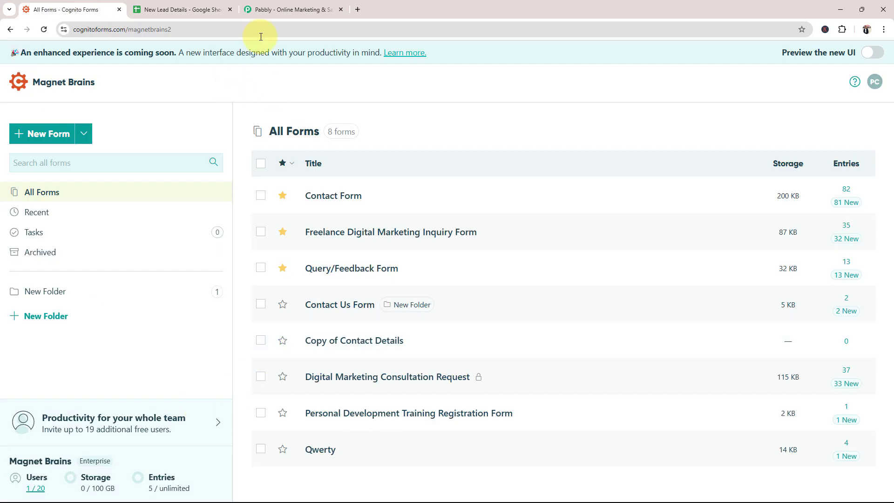
click(307, 9)
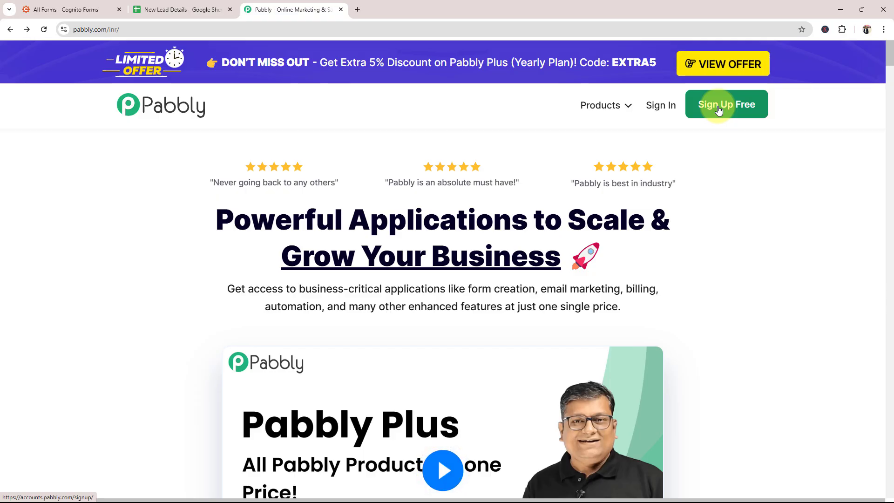
click(667, 107)
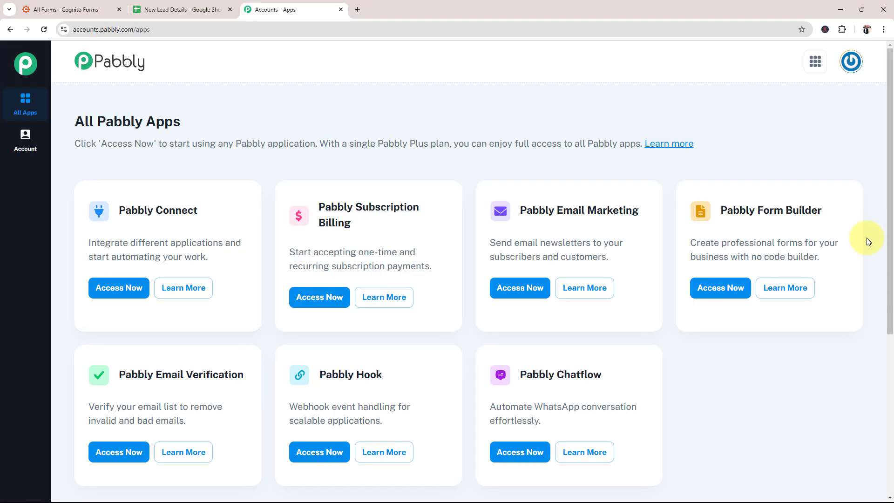
drag(121, 209, 230, 211)
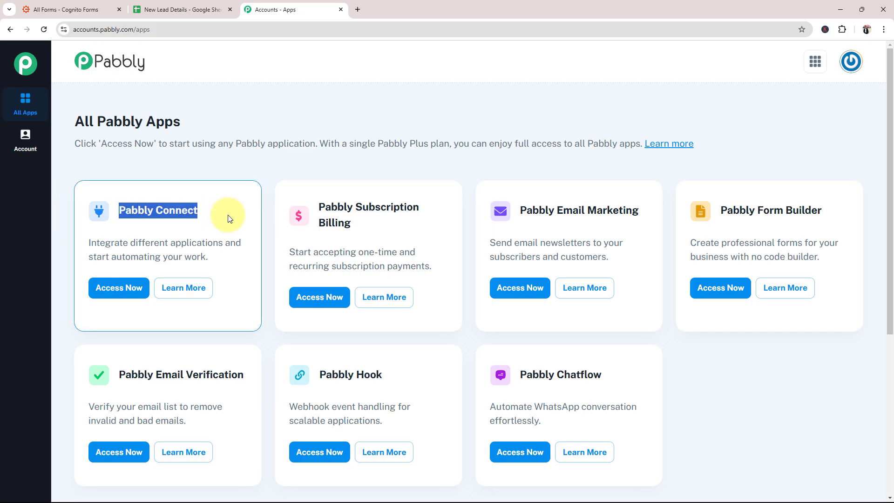
click(113, 289)
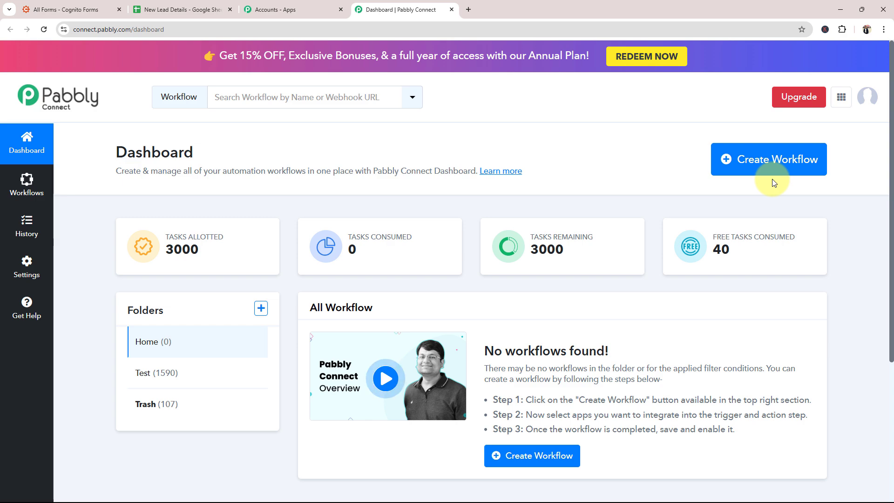
Create a workflow named "Add Cognito Forms Submission in Google Sheets" in the Home folder.
click(814, 167)
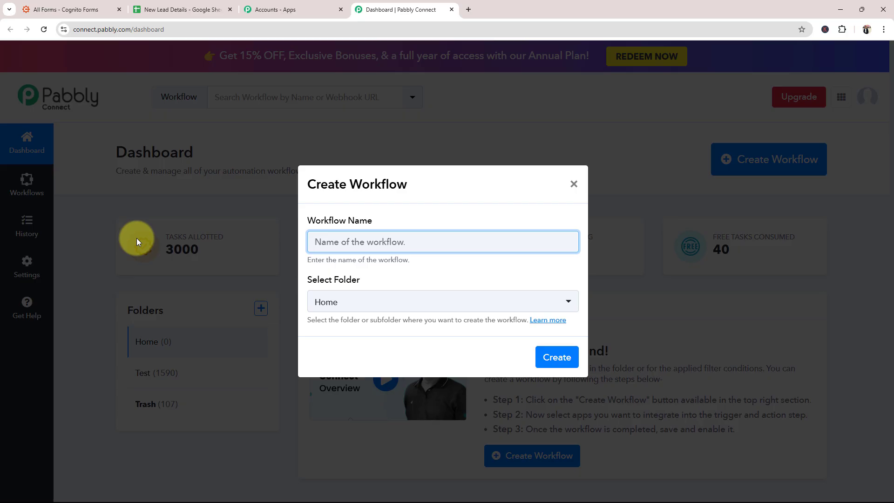
text(Add Cognito Forms Submission in Google Sheets)
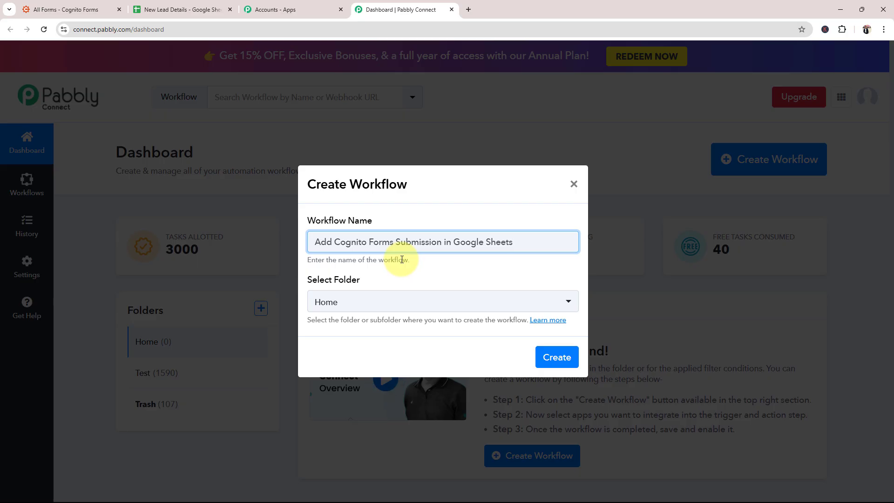
click(358, 303)
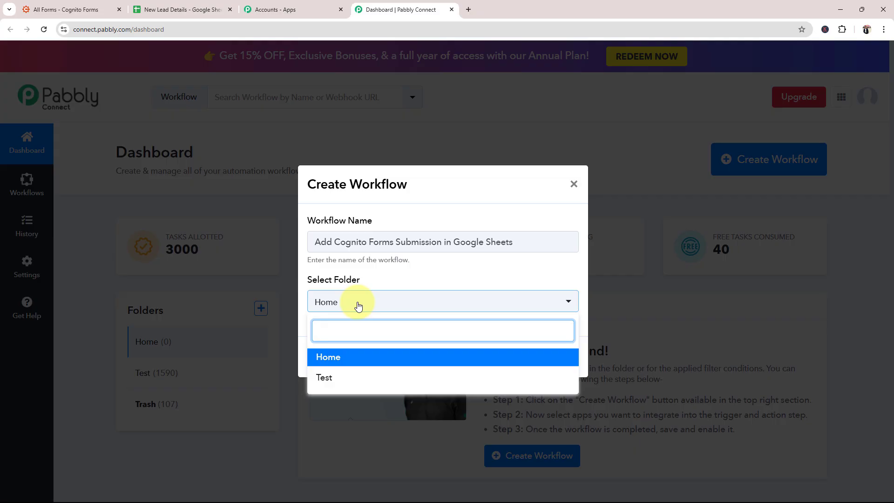
click(325, 362)
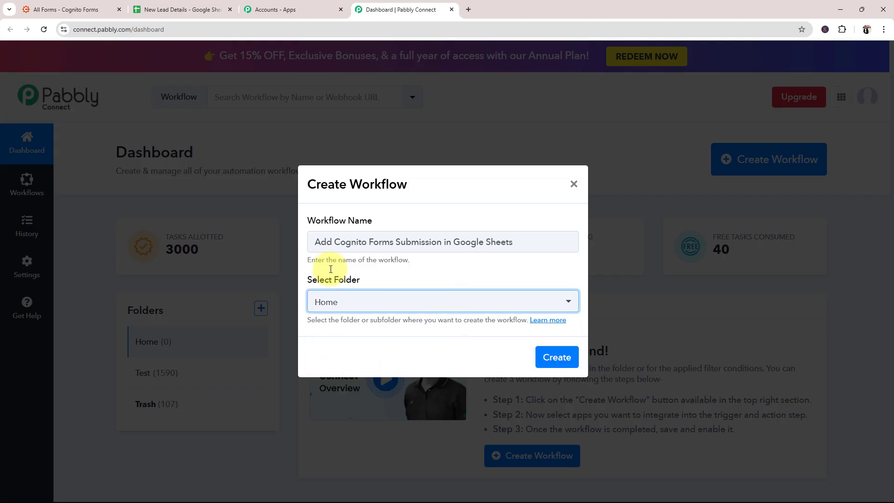
click(539, 357)
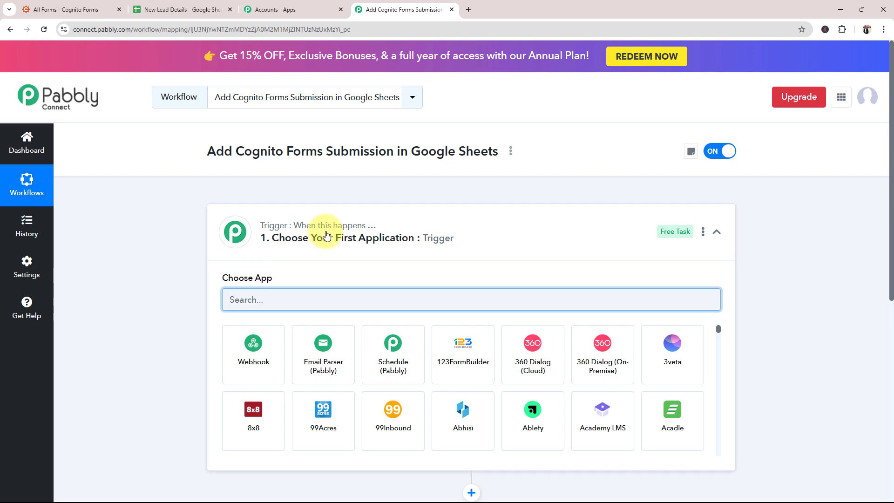
click(285, 232)
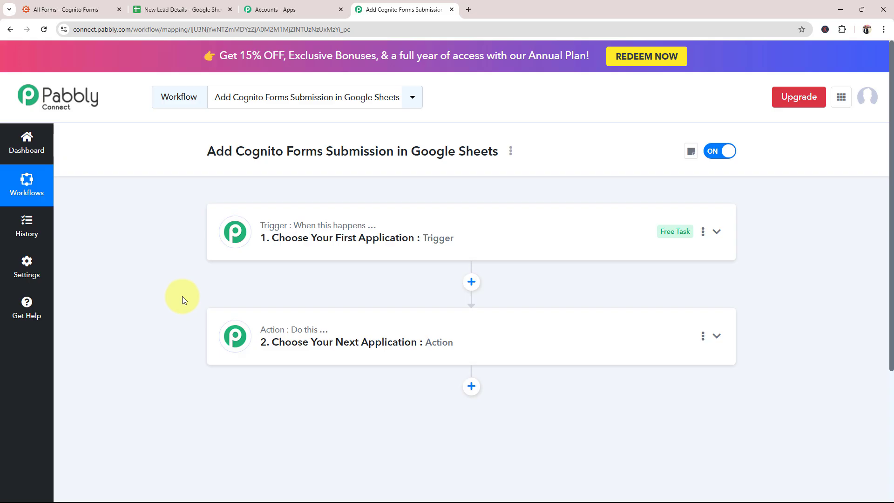
Open the Freelance Digital Marketing Inquiry Form in Cognito Forms and compare its fields with the New Lead Details sheet's columns.
click(84, 8)
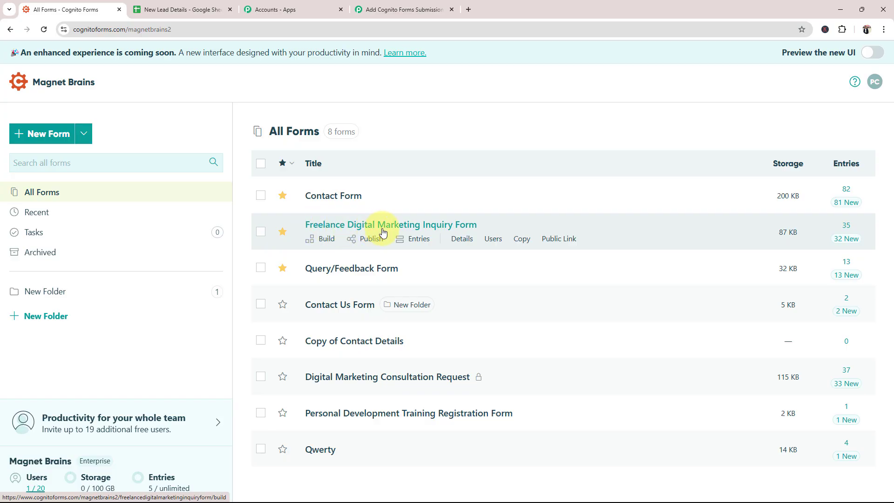
click(435, 228)
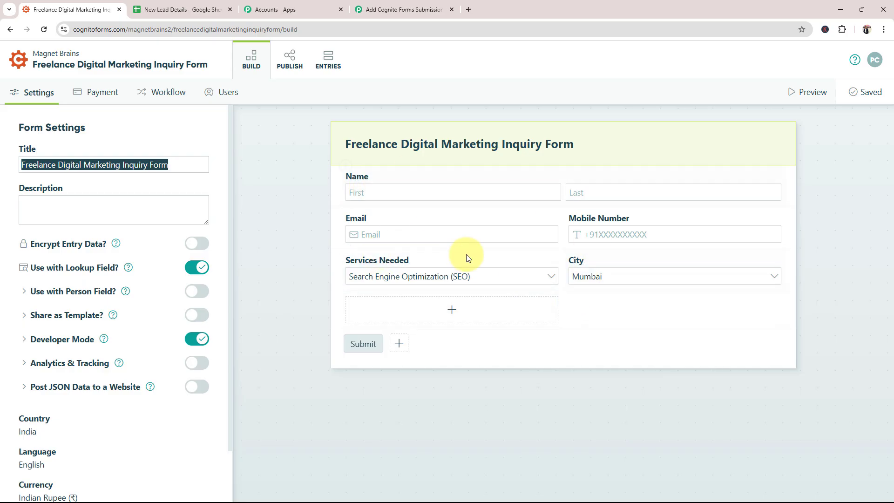
click(181, 9)
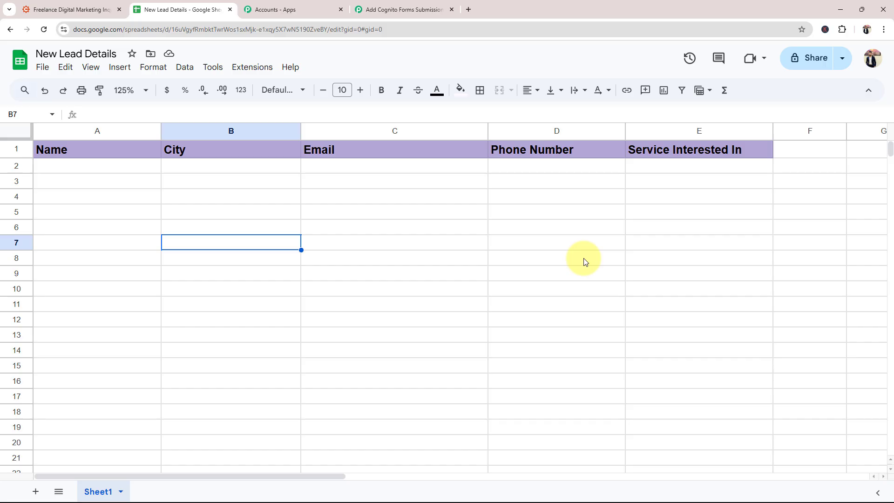
Back in the Pabbly Connect workflow, set the trigger to Cognito Forms with the New Entry event.
click(367, 9)
click(261, 237)
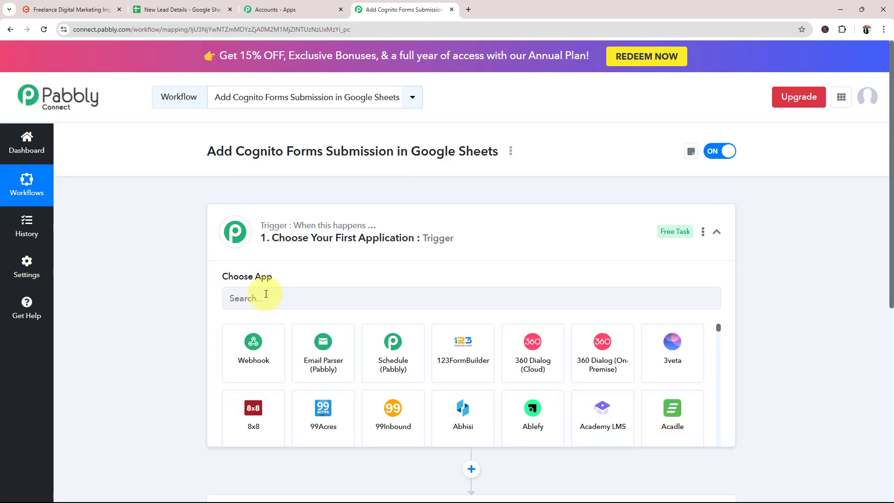
click(260, 296)
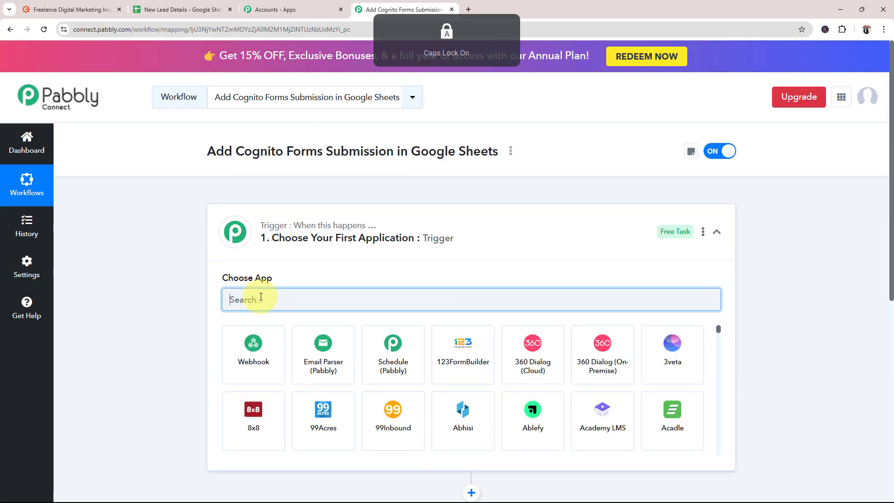
text(Cogn)
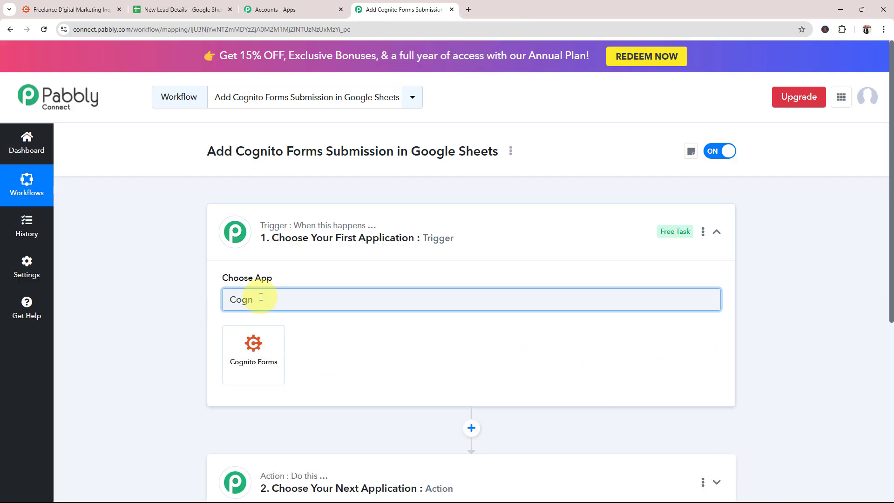
click(259, 371)
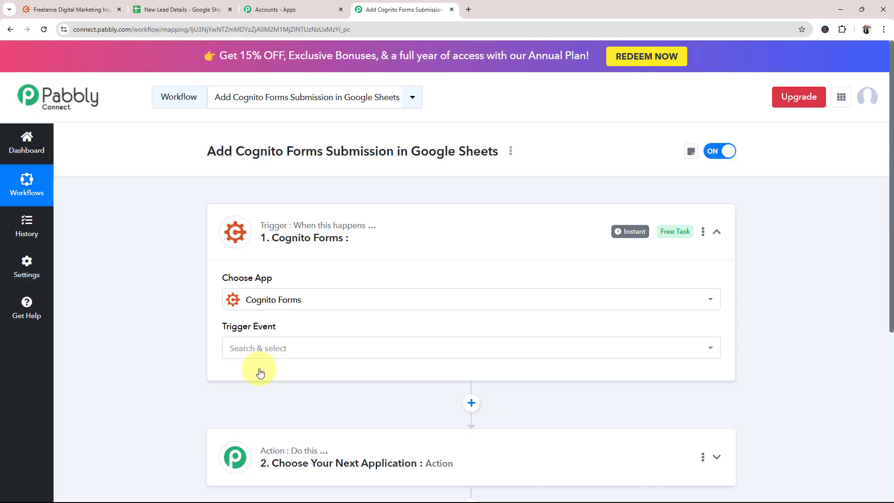
click(250, 355)
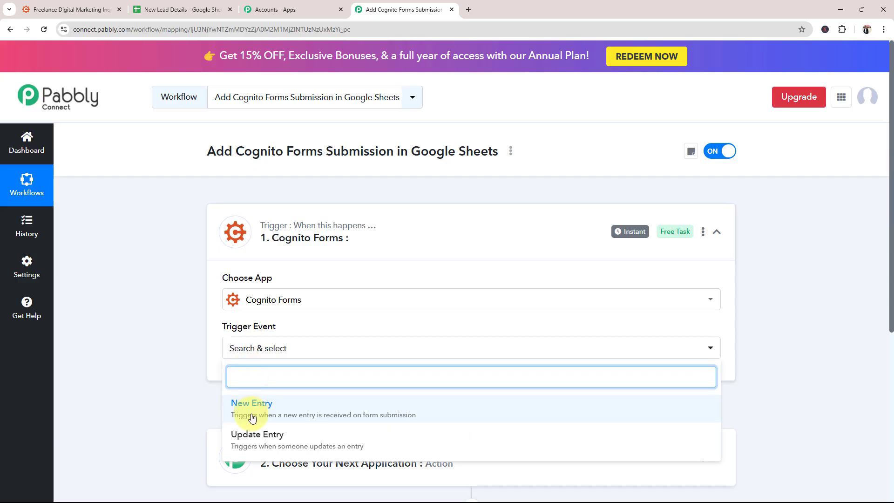
click(244, 401)
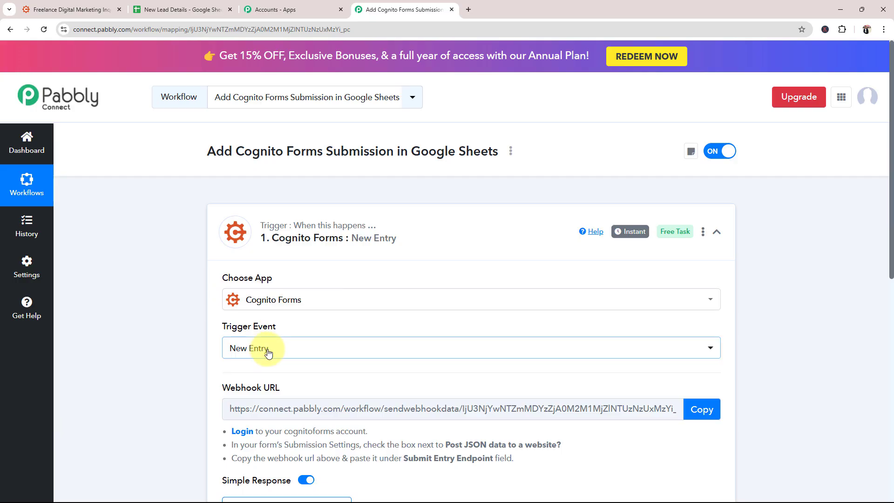
click(412, 234)
Set the workflow's action to Google Sheets with the Add New Row event.
click(239, 335)
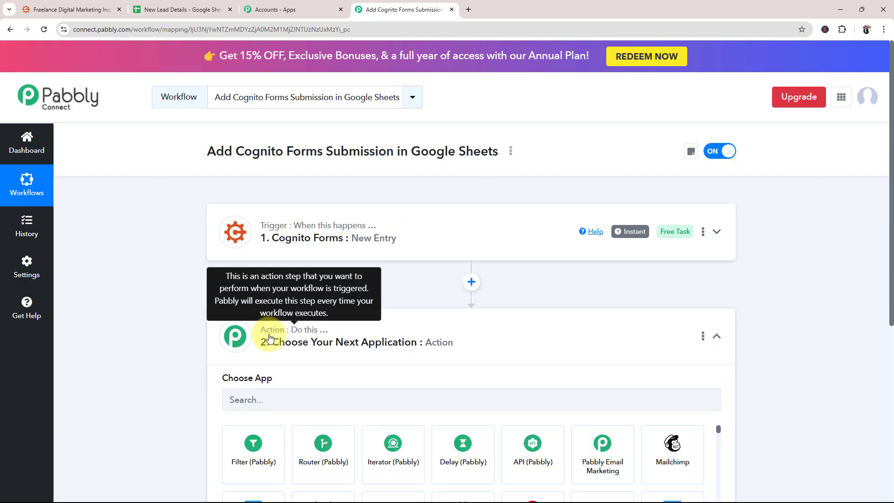
scroll(270, 338, down, 3)
click(254, 244)
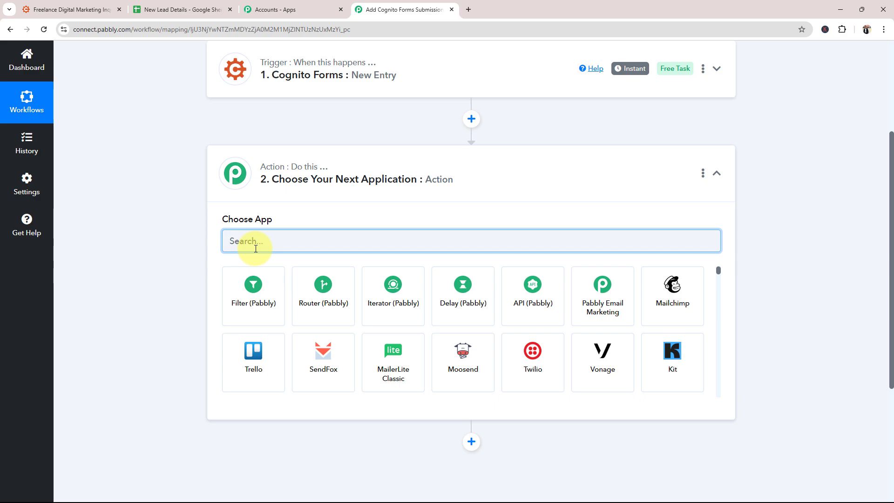
key(Caps_Lock)
text(G)
key(Caps_Lock)
text(oo)
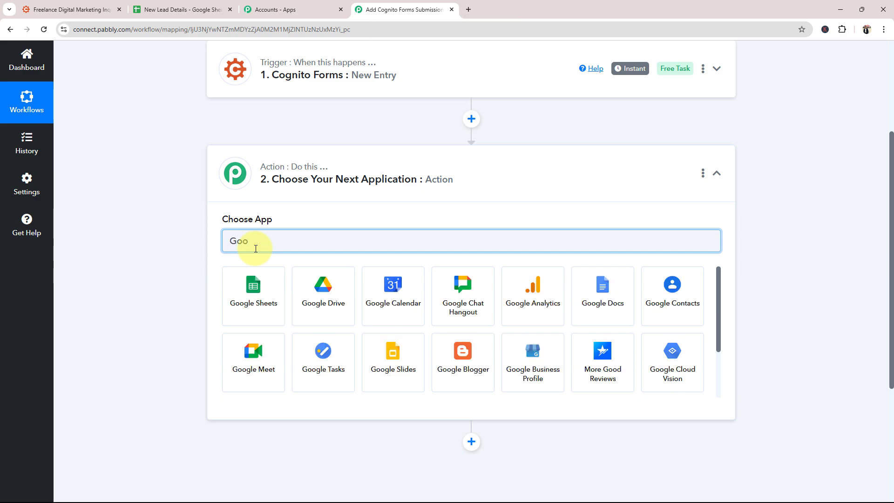
click(257, 308)
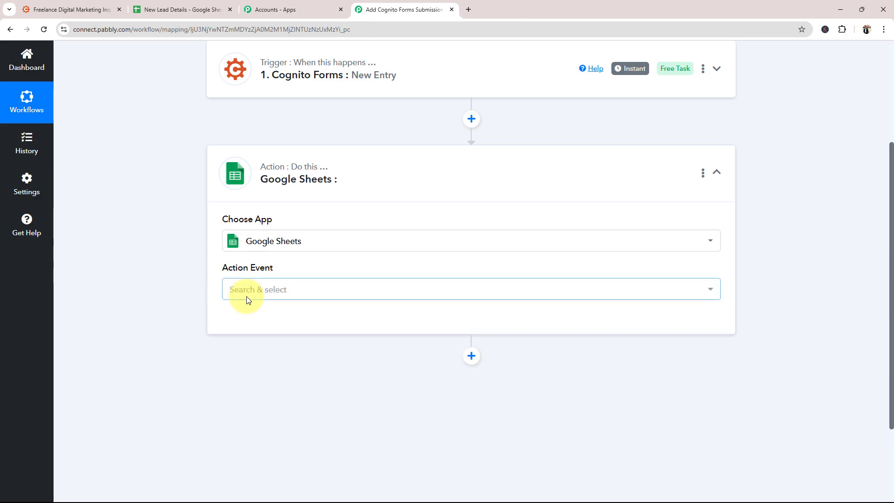
click(246, 300)
click(259, 117)
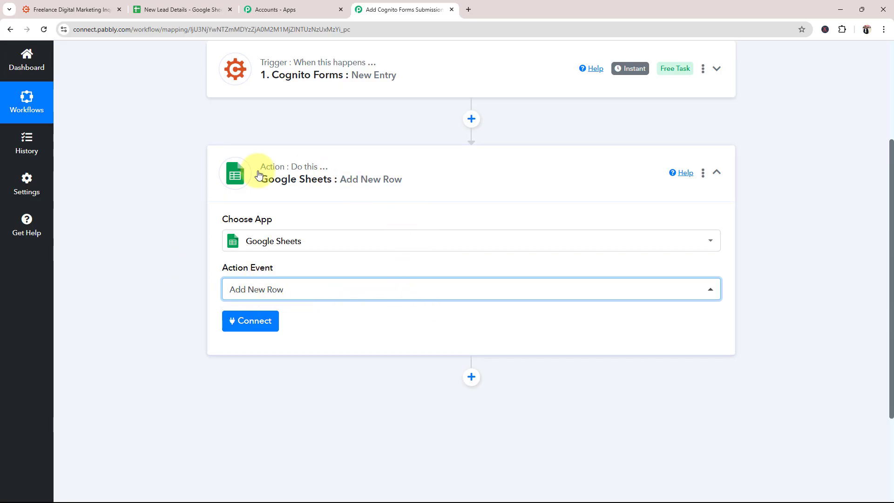
click(309, 184)
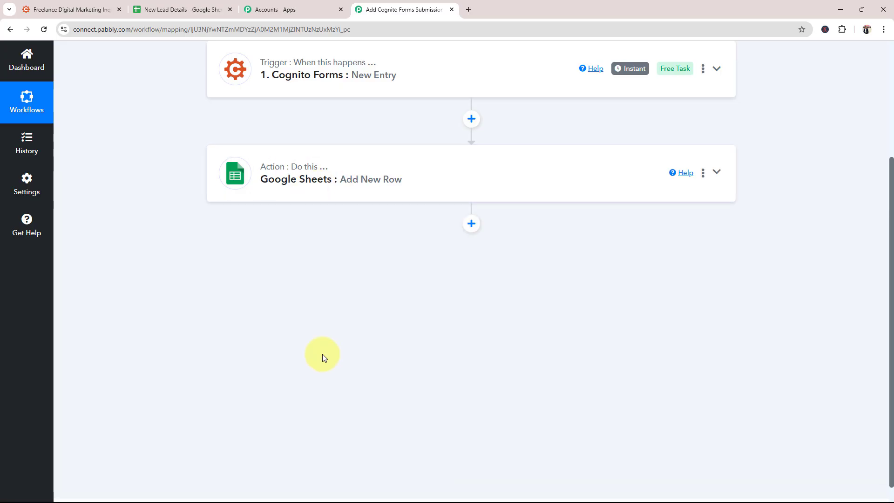
Expand the Cognito Forms trigger and copy its webhook URL.
scroll(322, 353, up, 3)
scroll(323, 357, up, 1)
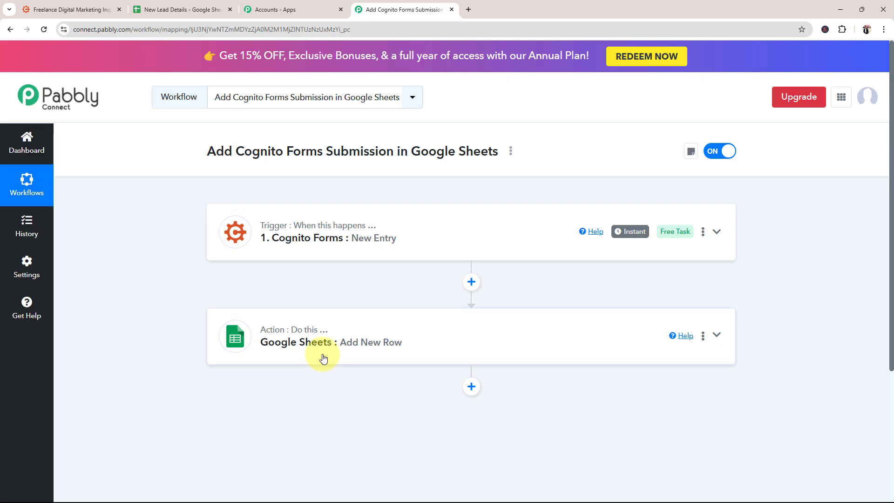
click(315, 232)
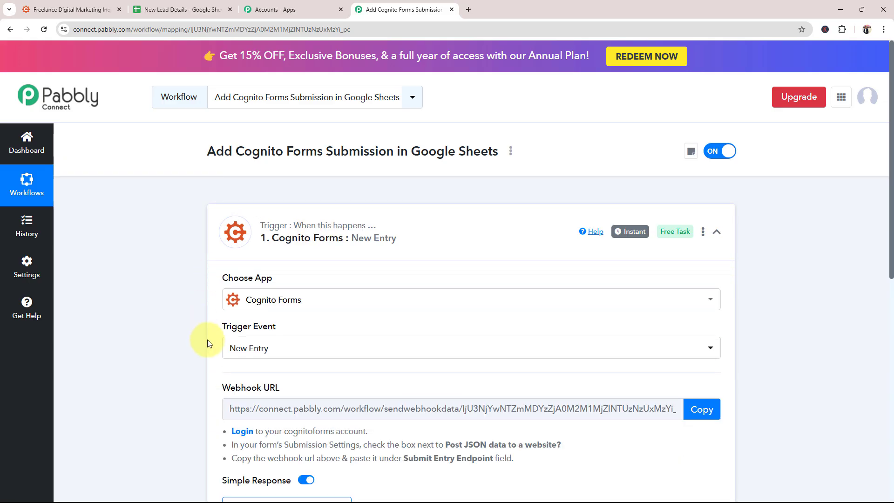
scroll(207, 341, down, 2)
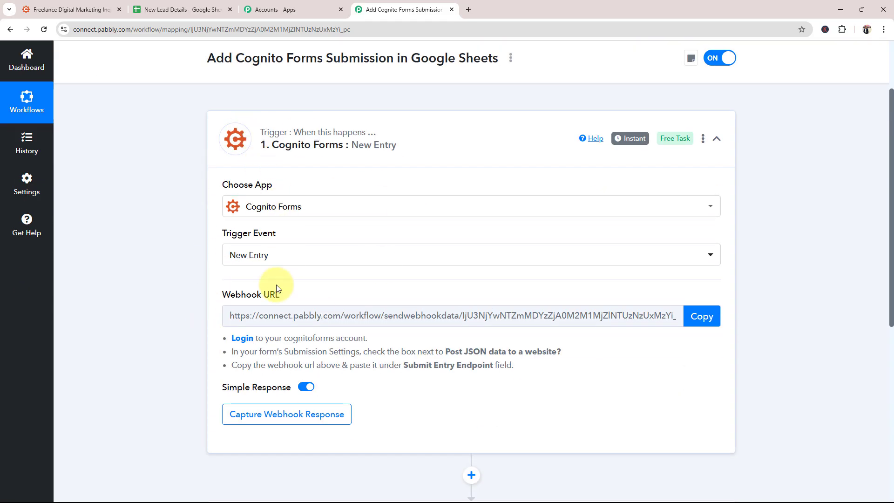
mouse_move(270, 299)
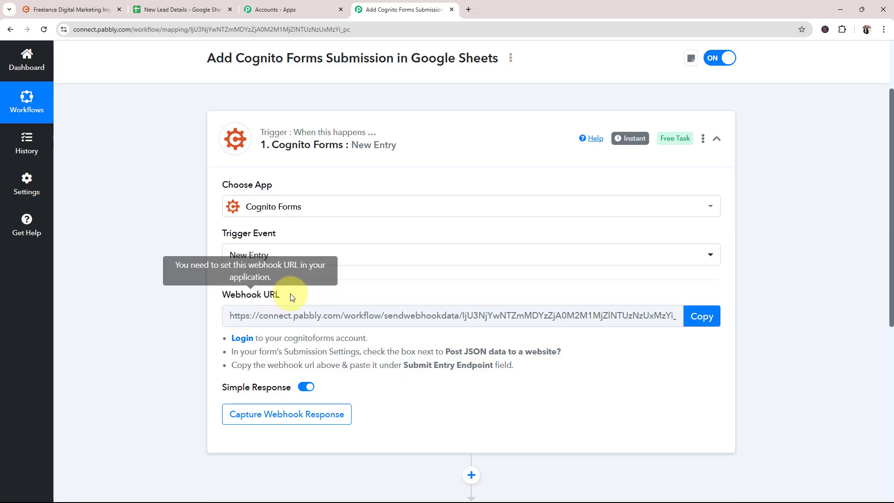
drag(223, 294, 267, 297)
click(187, 307)
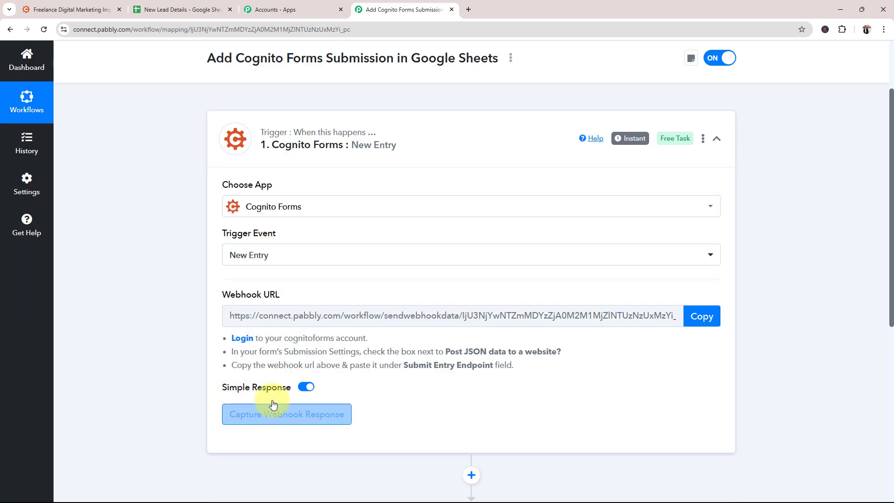
drag(231, 295, 250, 308)
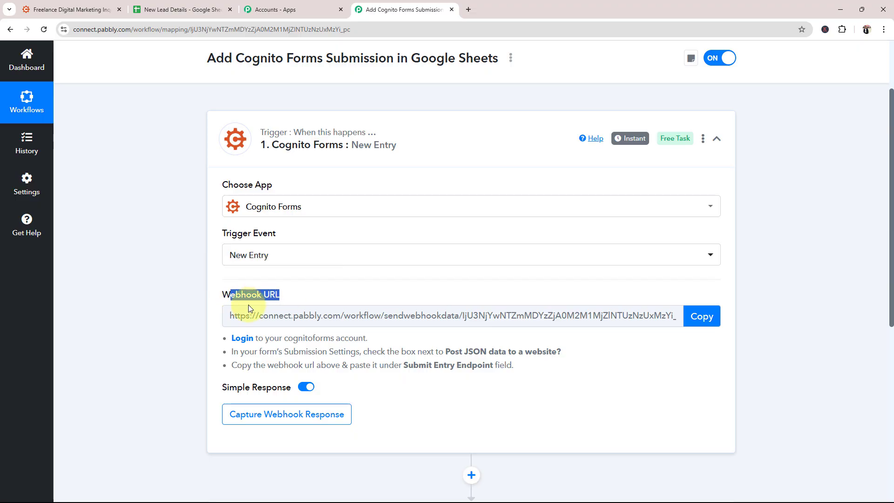
click(697, 316)
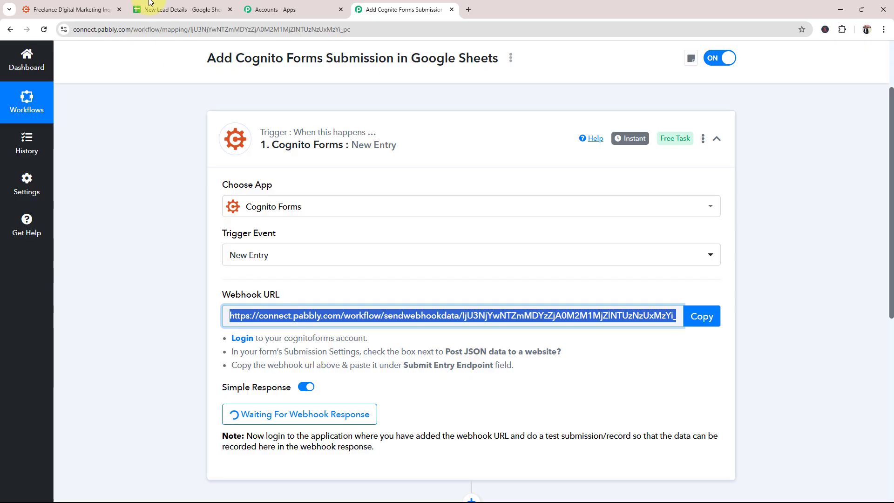
In Cognito Forms, enable Post JSON Data to a Website in the Freelance Digital Marketing Inquiry Form's settings.
click(70, 9)
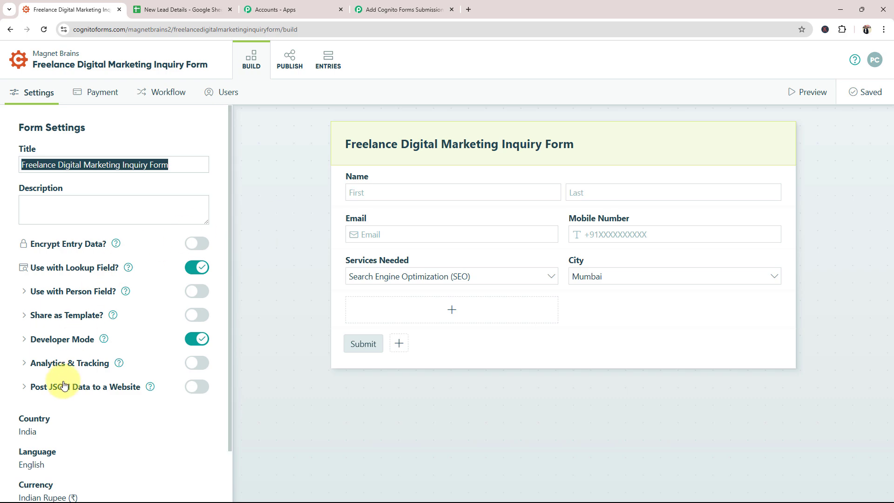
click(195, 389)
scroll(149, 372, down, 2)
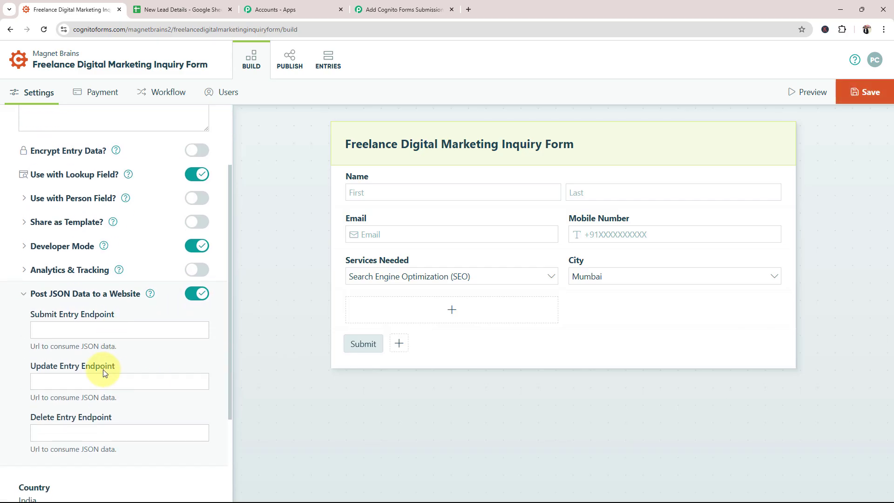
Copy the trigger's webhook URL again from Pabbly Connect, paste it as the Cognito form's Submit Entry Endpoint, and save the form.
click(67, 328)
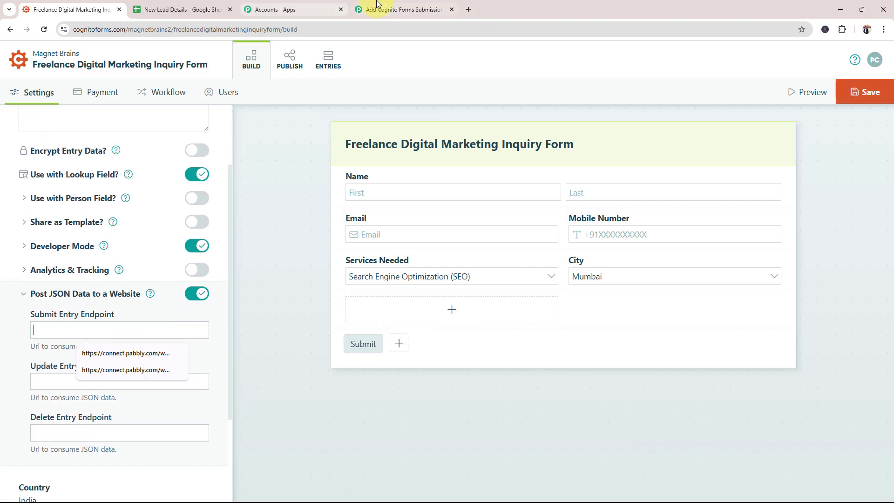
click(395, 9)
click(705, 317)
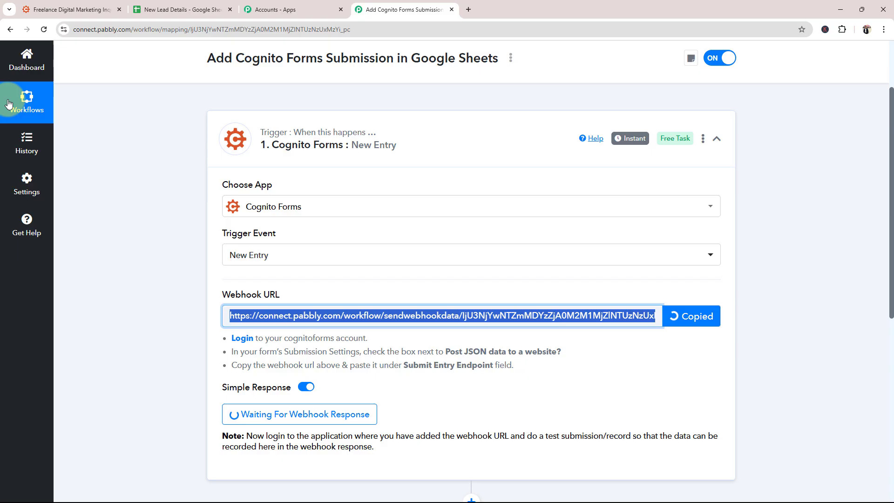
click(70, 10)
click(119, 331)
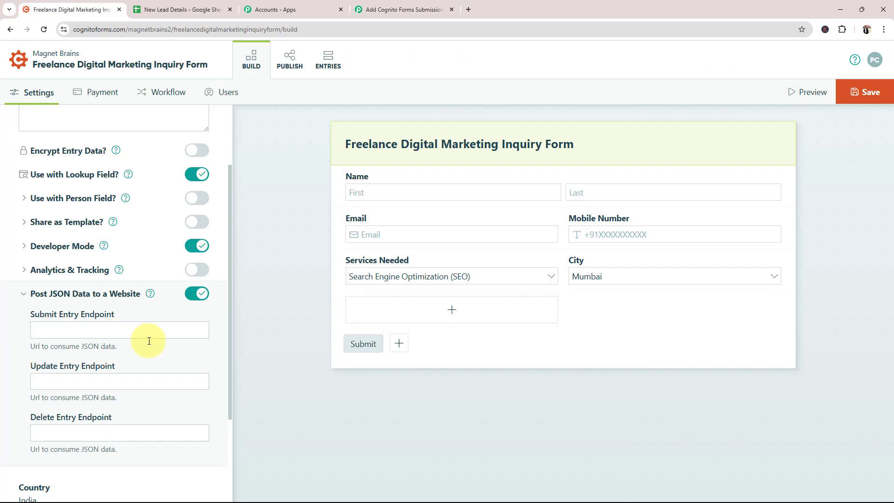
key(ctrl+v)
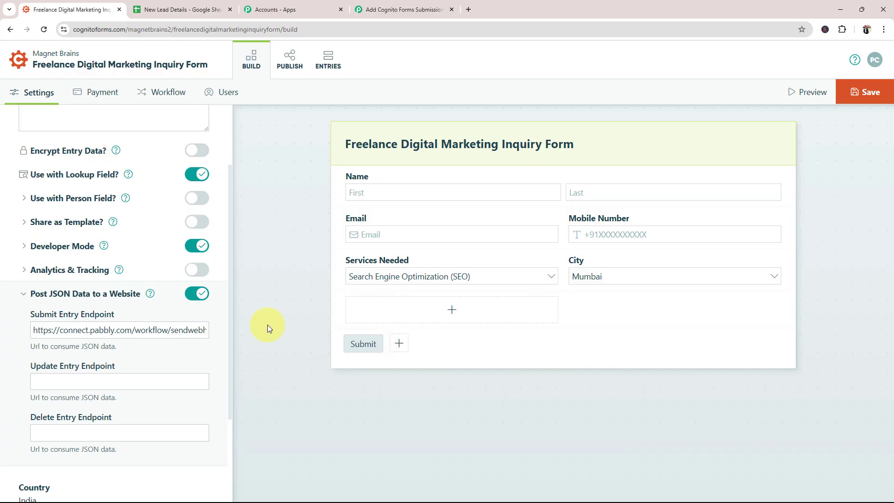
click(404, 10)
click(70, 9)
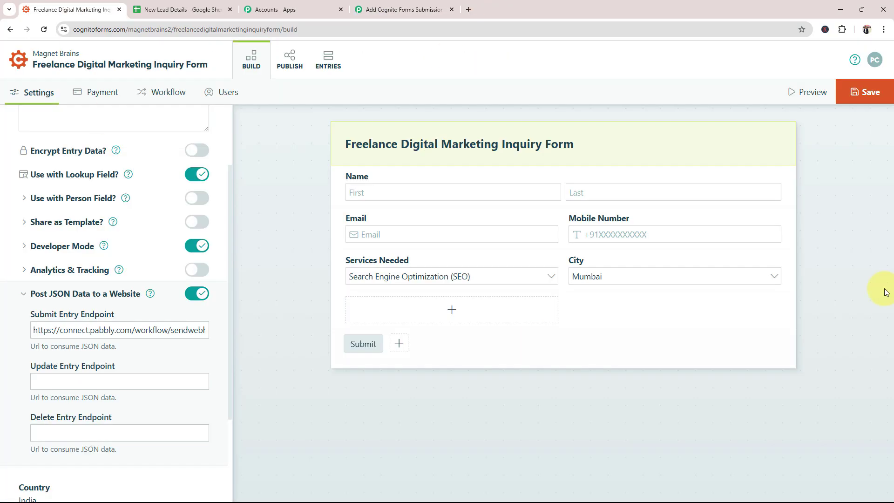
click(862, 93)
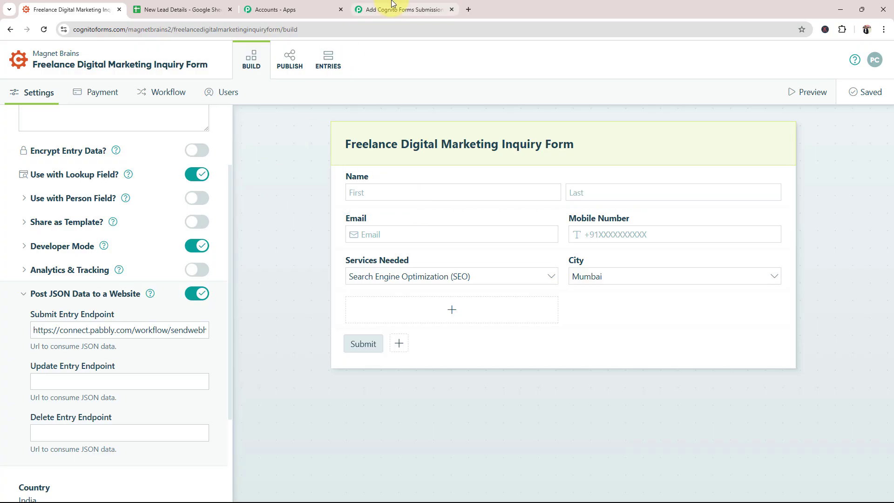
Check the webhook response status of the Pabbly Connect trigger and open the inquiry form's public page from its Cognito Forms share link.
click(372, 10)
click(196, 406)
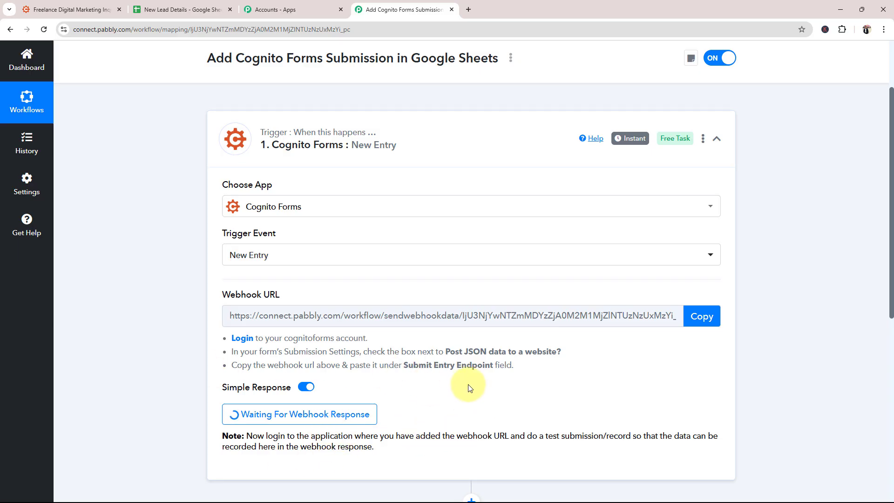
click(70, 10)
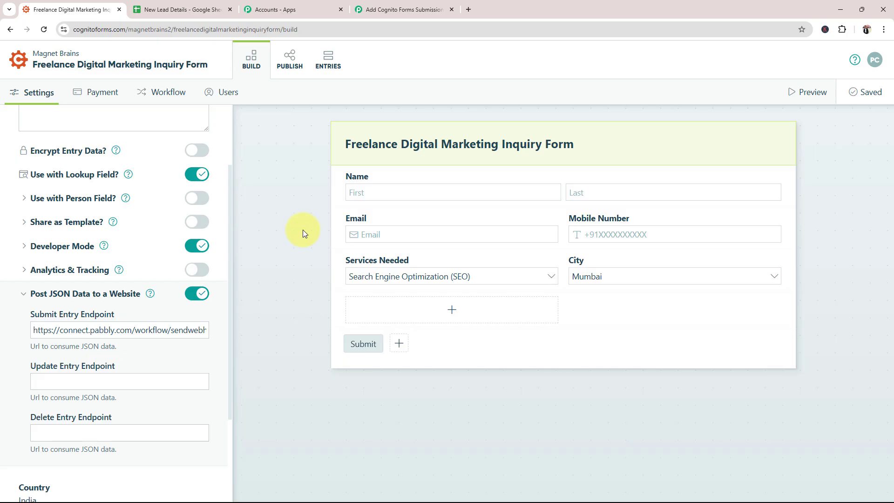
click(300, 47)
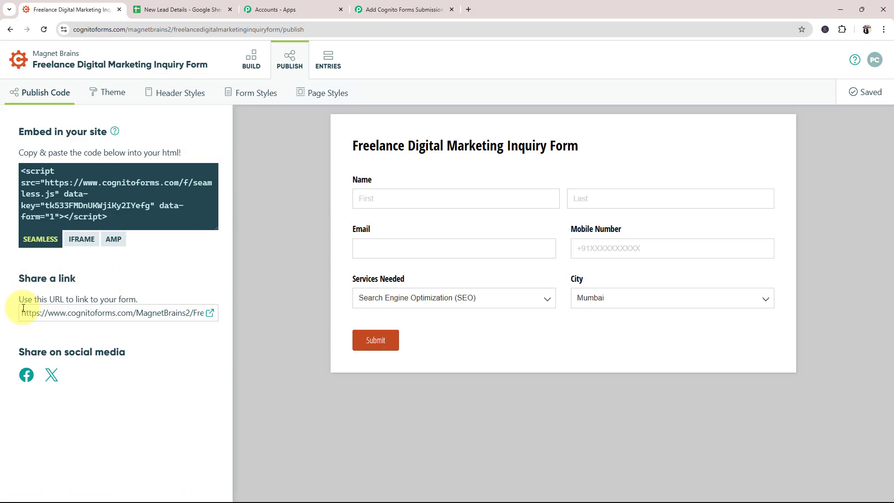
drag(25, 313, 306, 304)
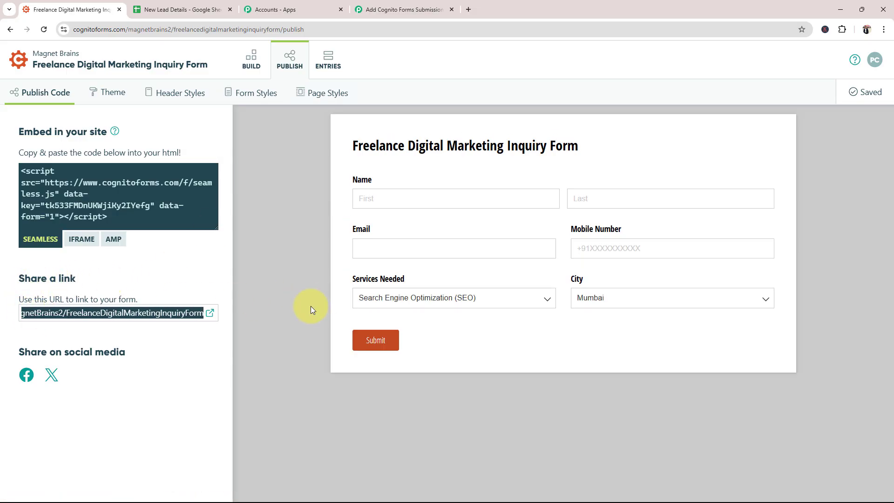
click(210, 313)
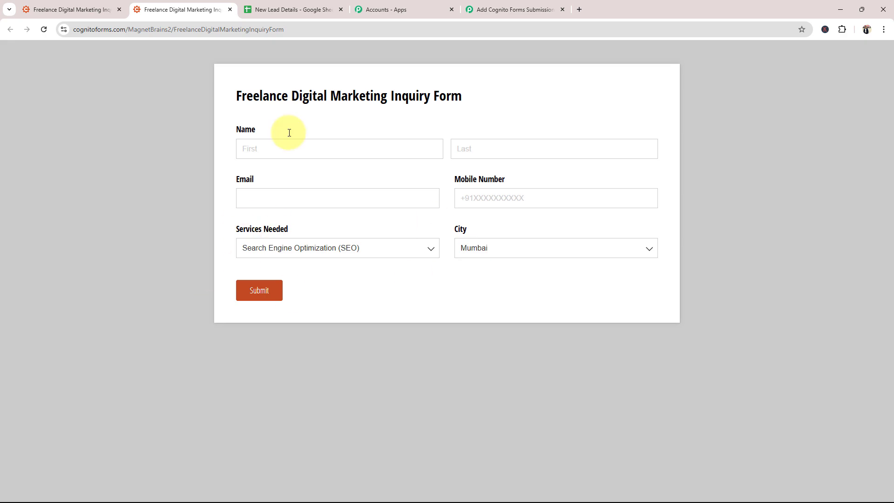
click(498, 9)
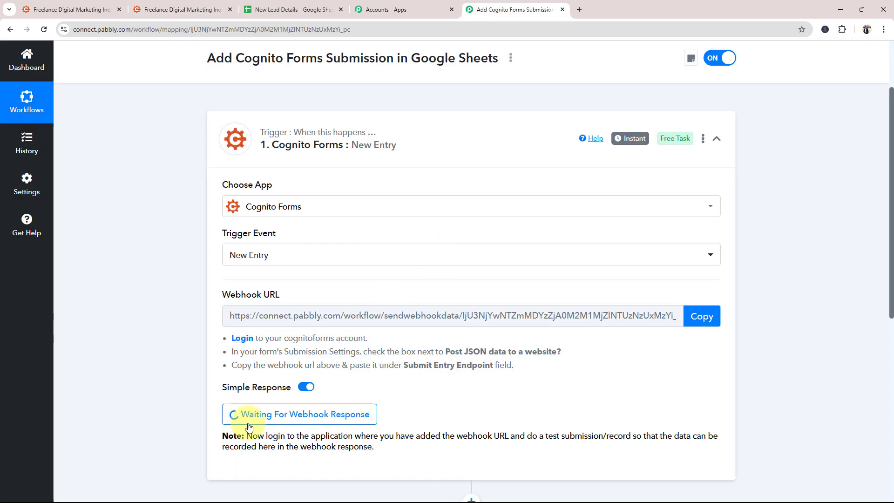
click(163, 8)
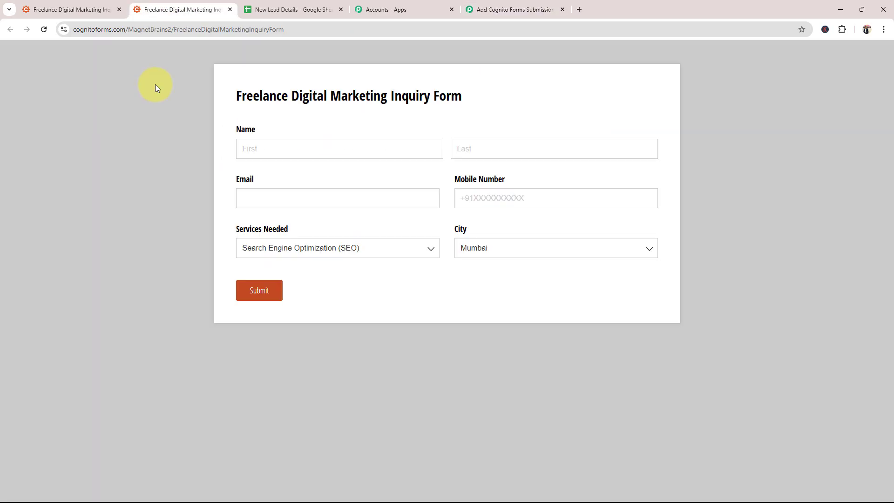
Fill in the test lead's first and last name, email and mobile number on the public inquiry form.
click(273, 148)
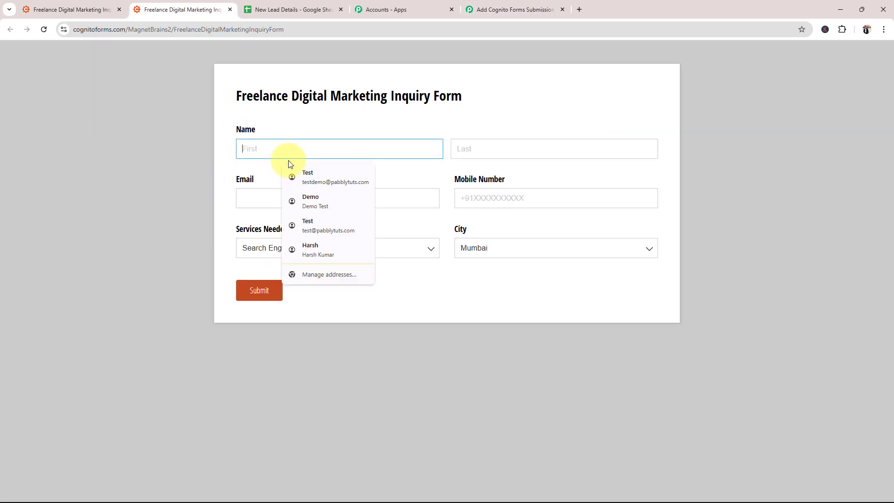
click(307, 180)
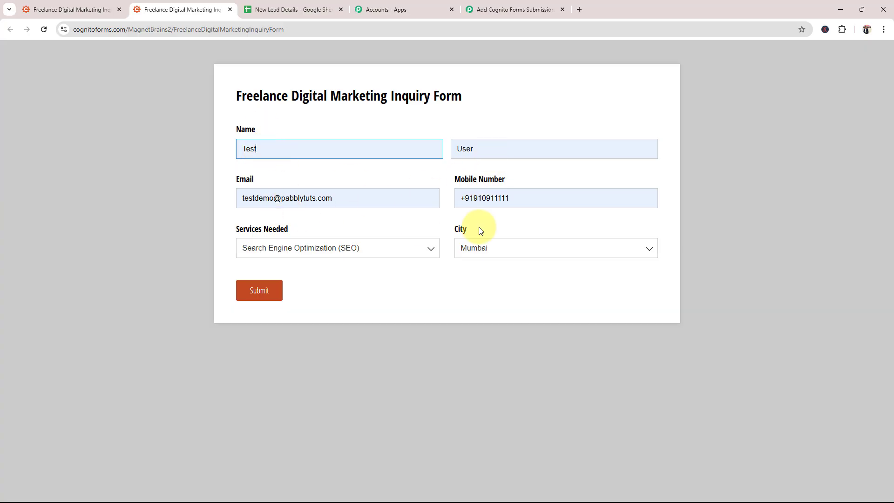
click(524, 197)
text(1)
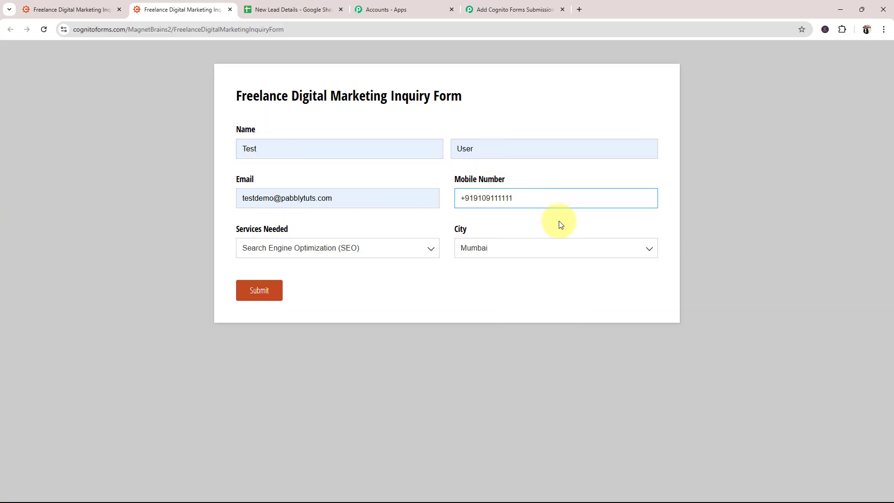
Choose Graphic Design under Services Needed and Delhi as the city, and submit the inquiry form.
click(317, 251)
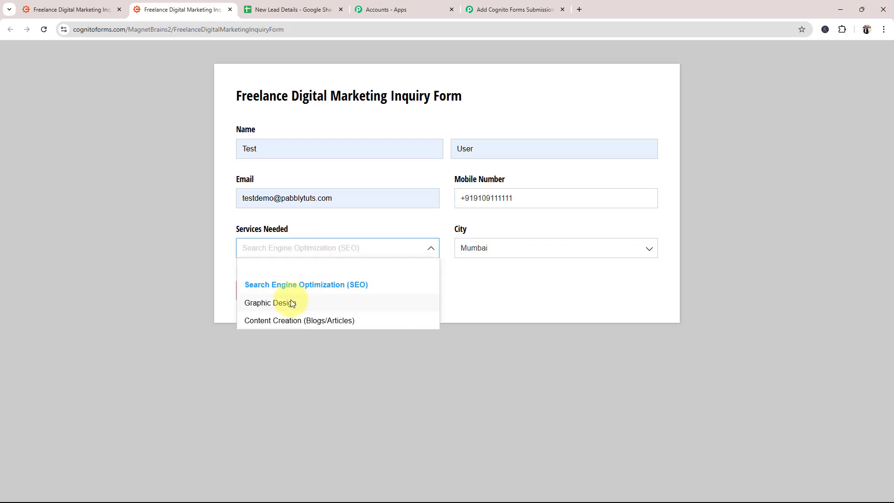
click(291, 303)
click(483, 250)
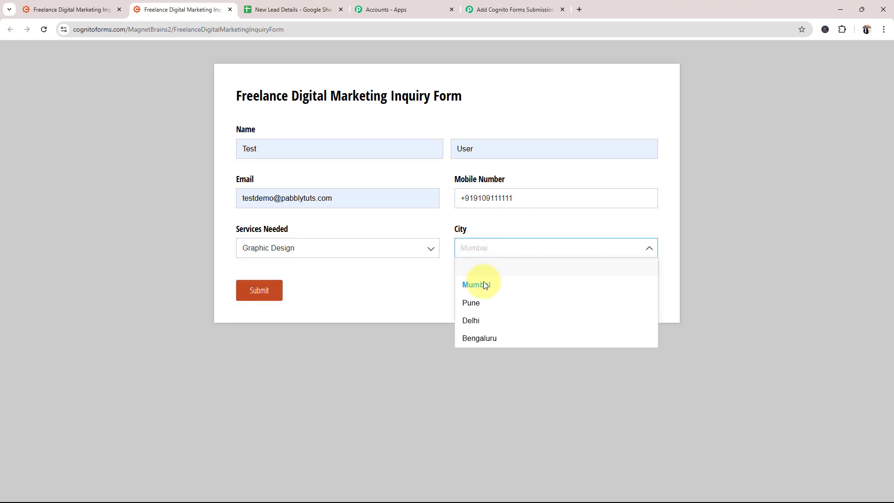
click(476, 328)
click(275, 293)
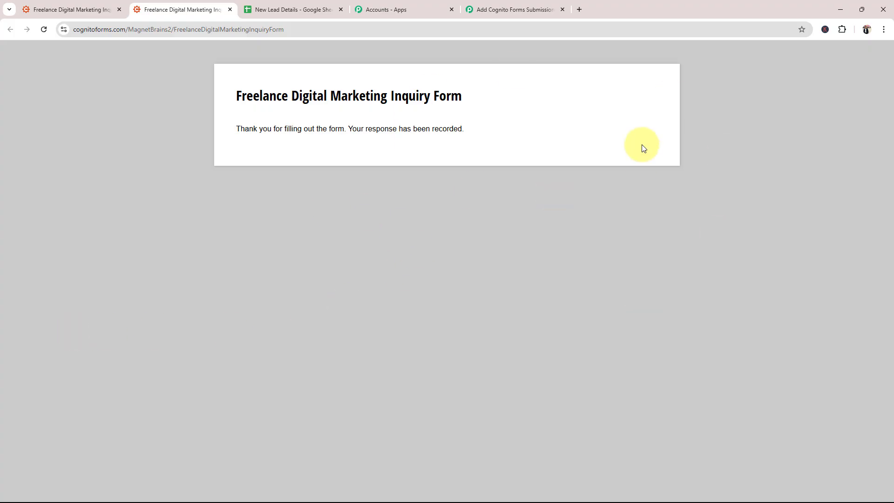
Back in Pabbly Connect, compare the captured webhook response's service, name, mobile number, email and city with the test submission.
click(517, 9)
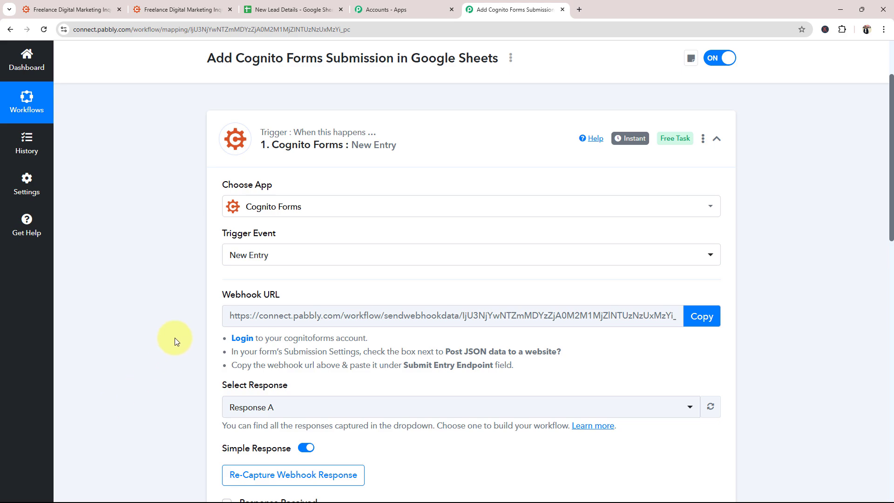
scroll(175, 341, down, 9)
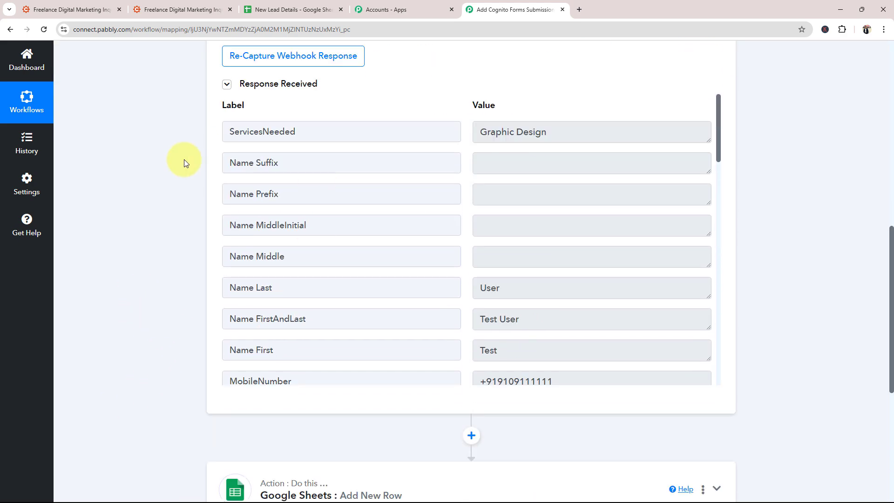
click(581, 132)
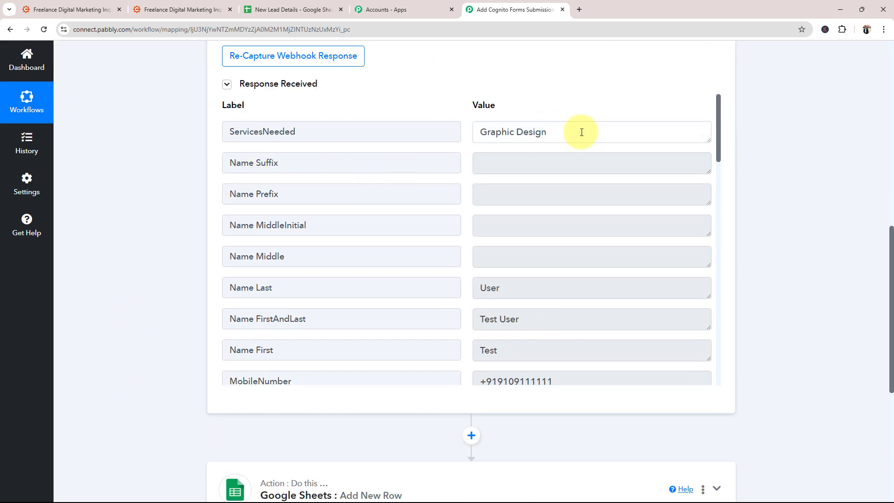
drag(581, 132, 456, 133)
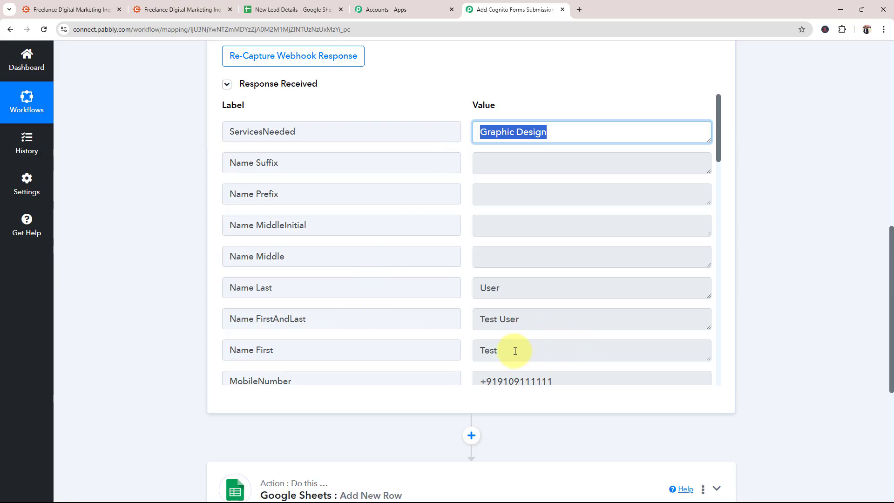
drag(514, 351, 448, 349)
drag(516, 290, 459, 290)
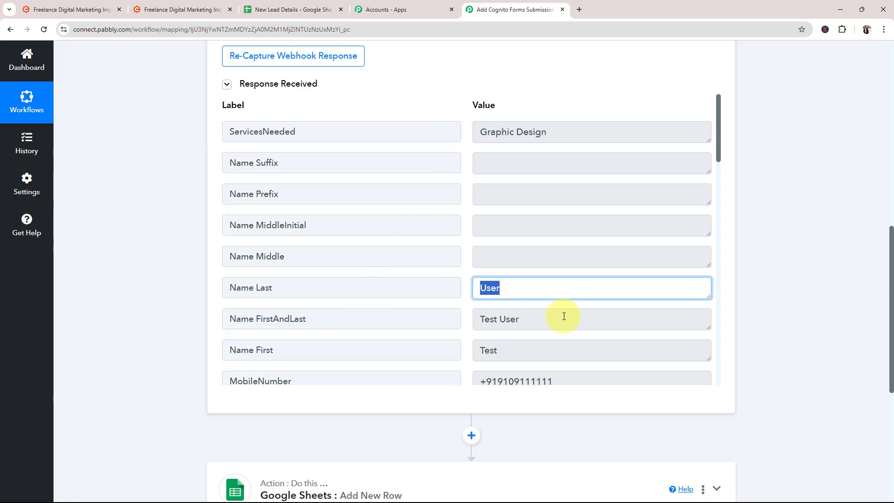
scroll(559, 314, down, 2)
drag(591, 289, 477, 289)
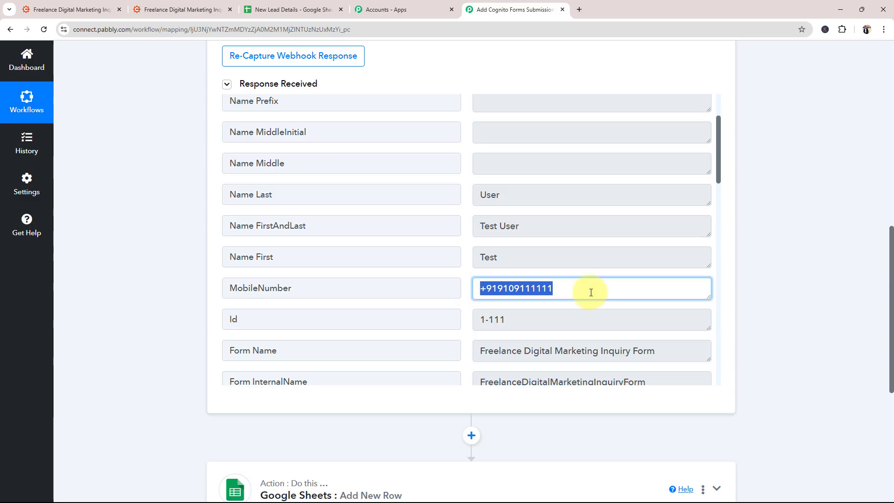
scroll(591, 292, down, 4)
scroll(522, 289, down, 7)
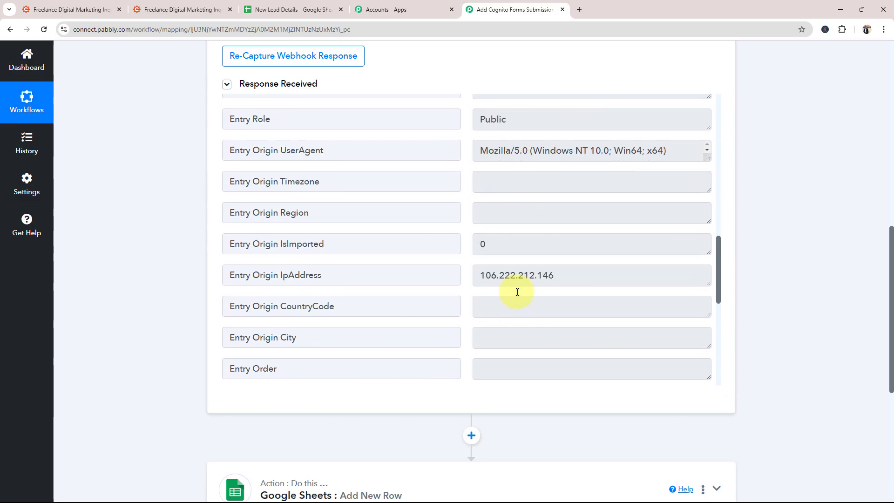
scroll(514, 290, down, 10)
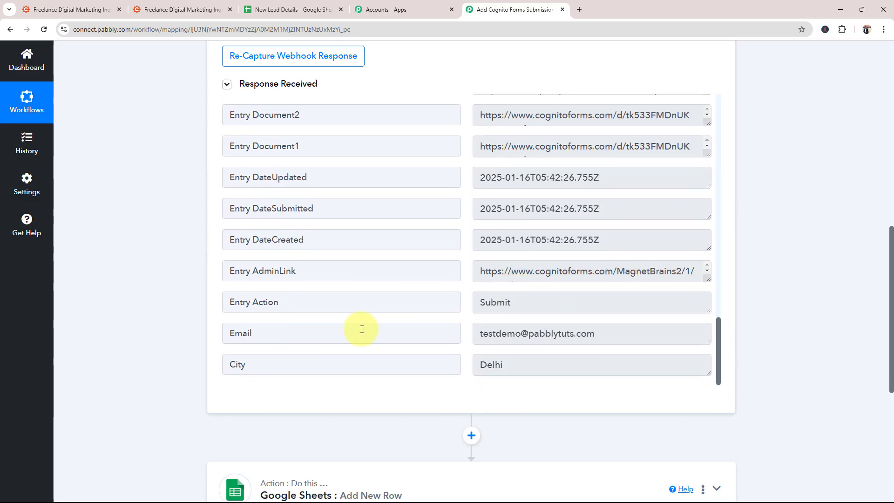
drag(522, 365, 429, 362)
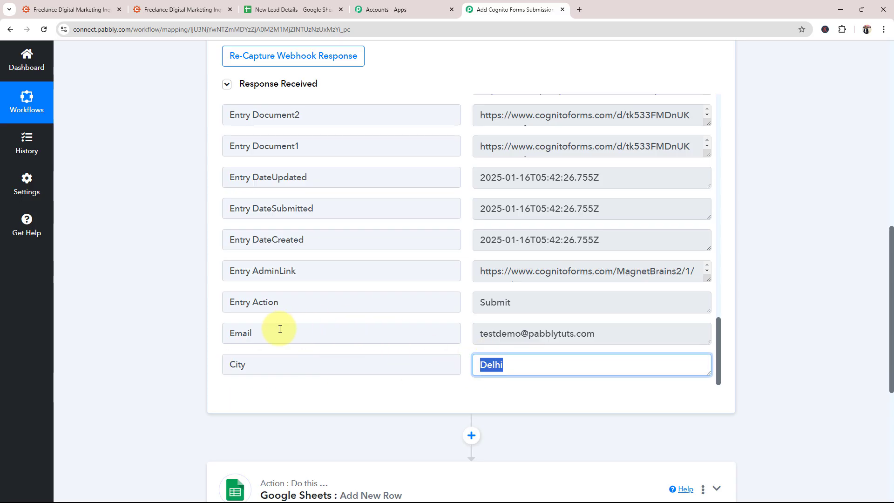
drag(616, 331, 479, 335)
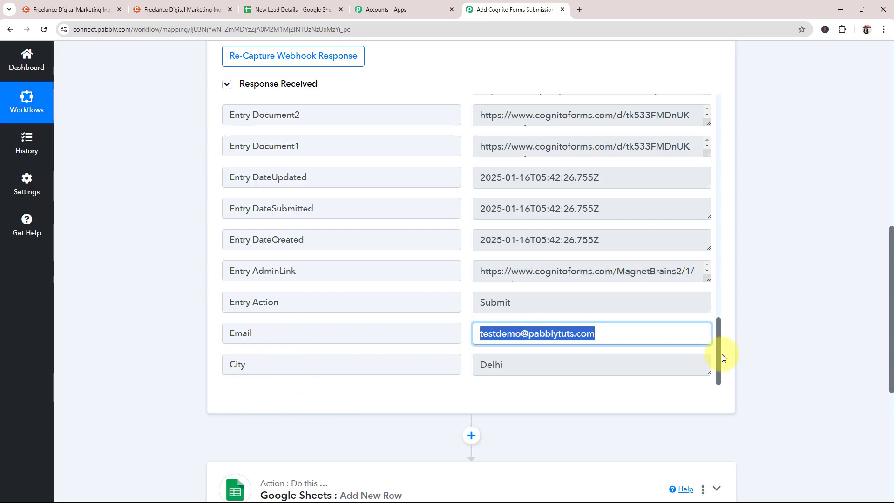
drag(720, 364, 755, 107)
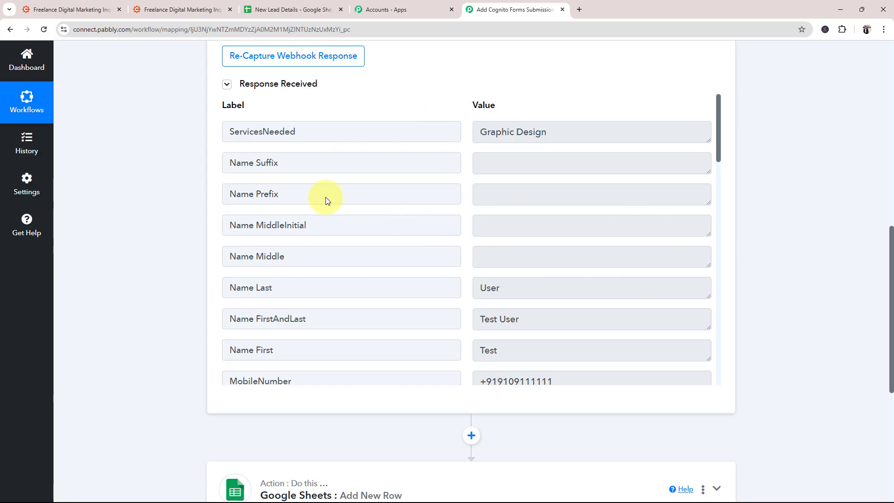
Collapse the Cognito Forms trigger and connect the Google Sheets Add New Row action through the existing connection Google Sheets #166.
drag(890, 321, 868, 160)
click(503, 232)
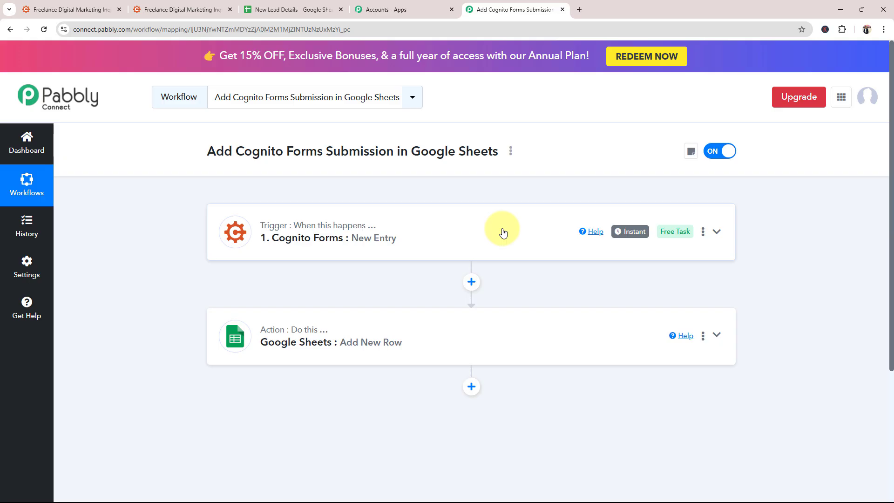
click(334, 356)
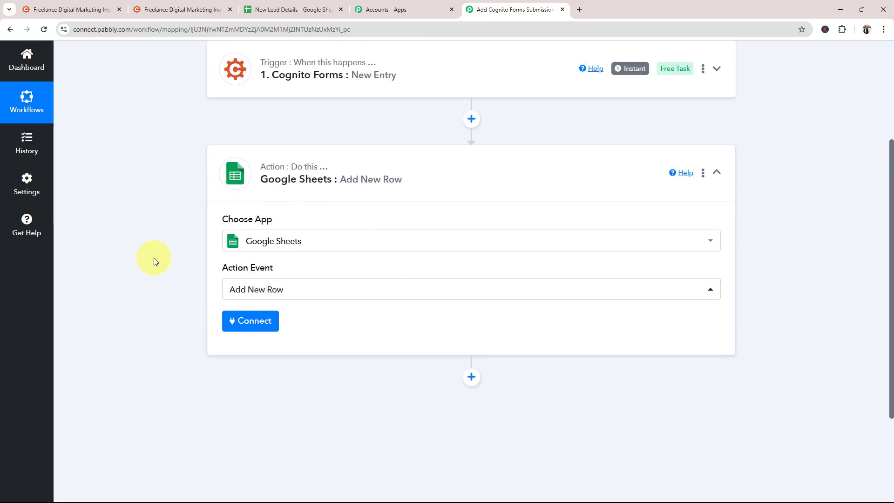
click(271, 331)
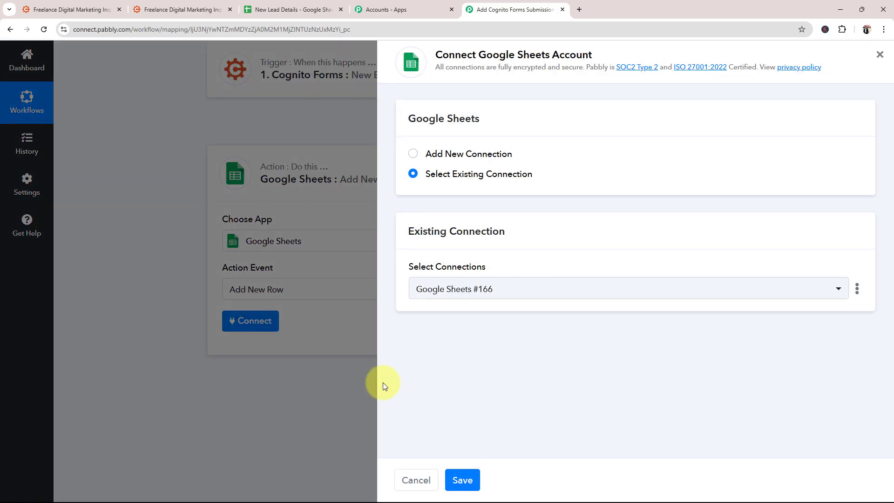
click(413, 154)
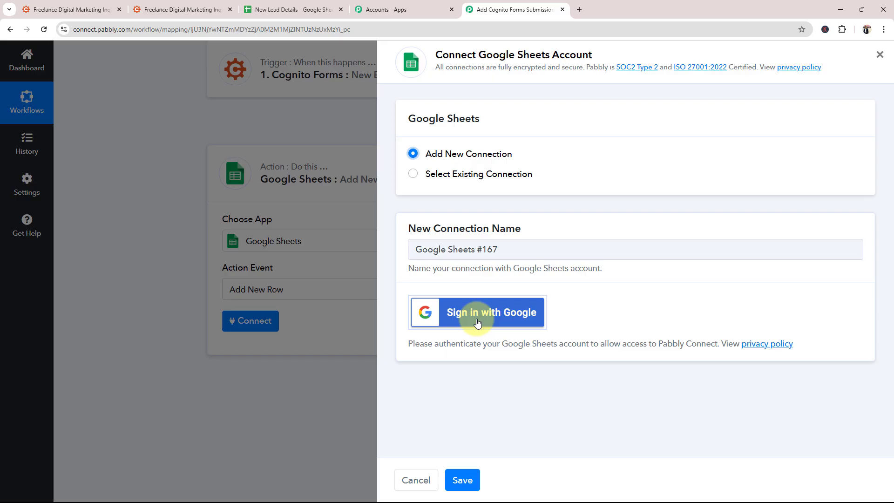
click(413, 174)
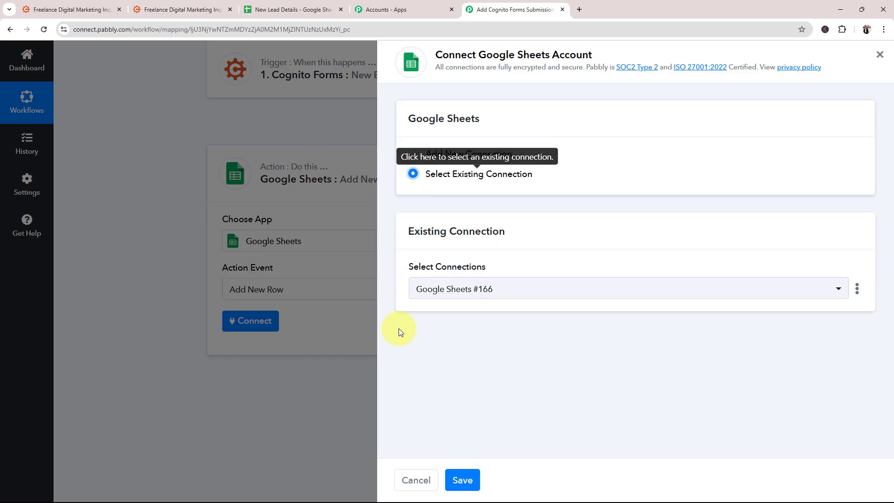
click(462, 480)
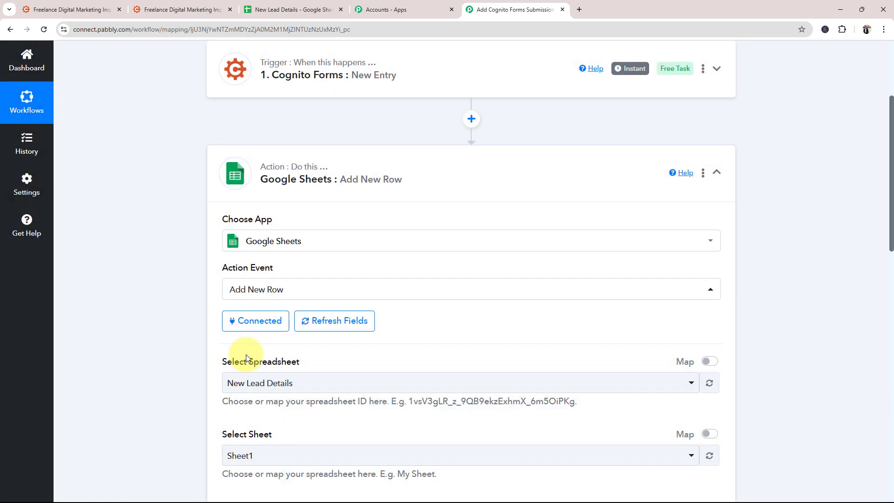
Check the action's spreadsheet and sheet selections, New Lead Details and Sheet1, against the open Google Sheets file.
scroll(246, 356, down, 5)
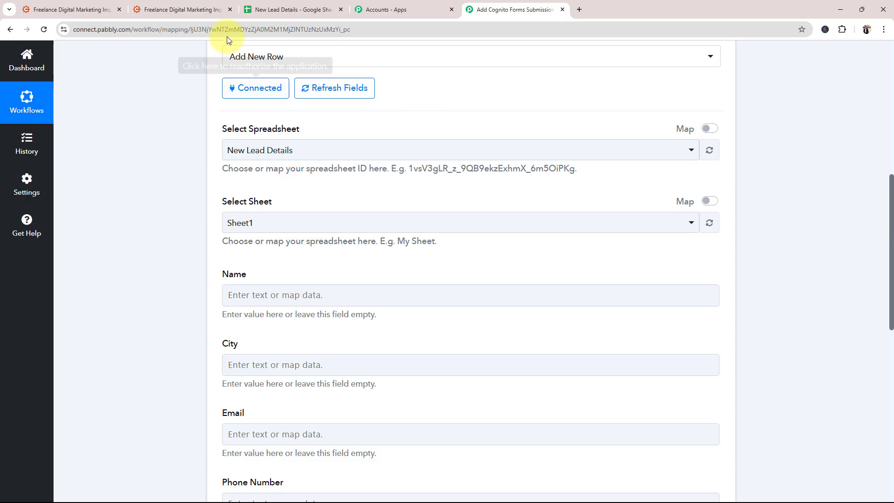
click(293, 9)
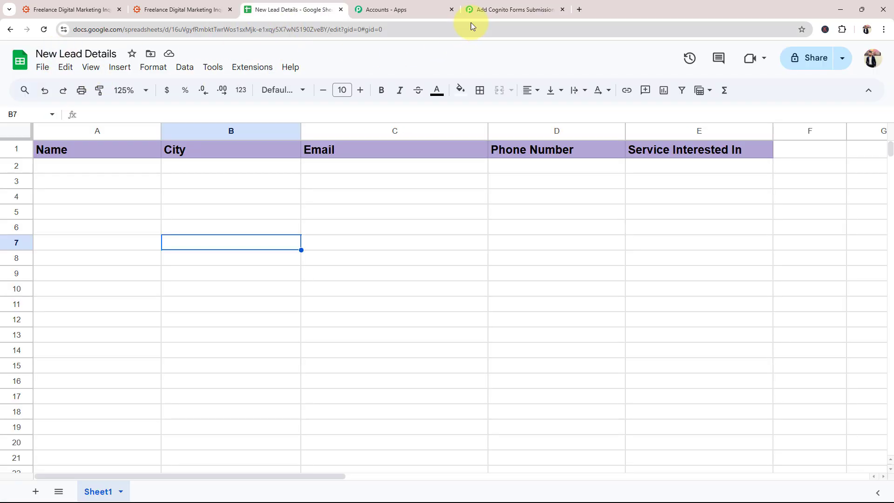
click(503, 9)
click(237, 151)
click(252, 206)
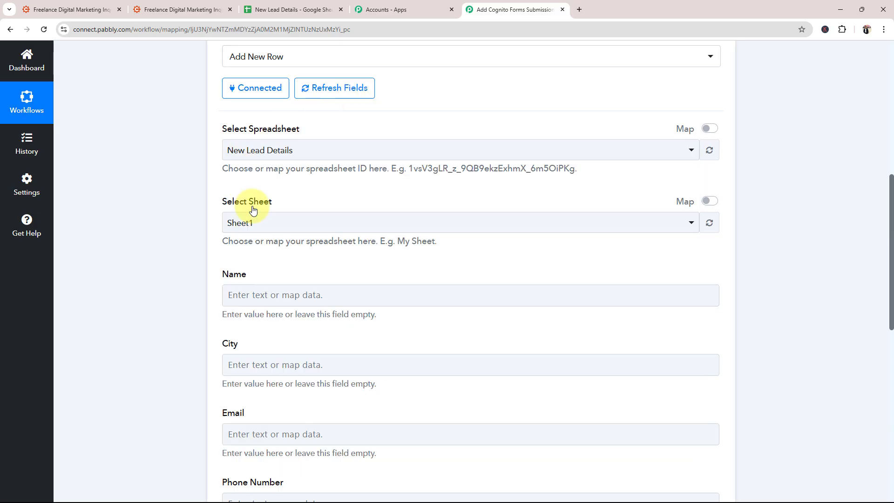
click(279, 223)
click(263, 284)
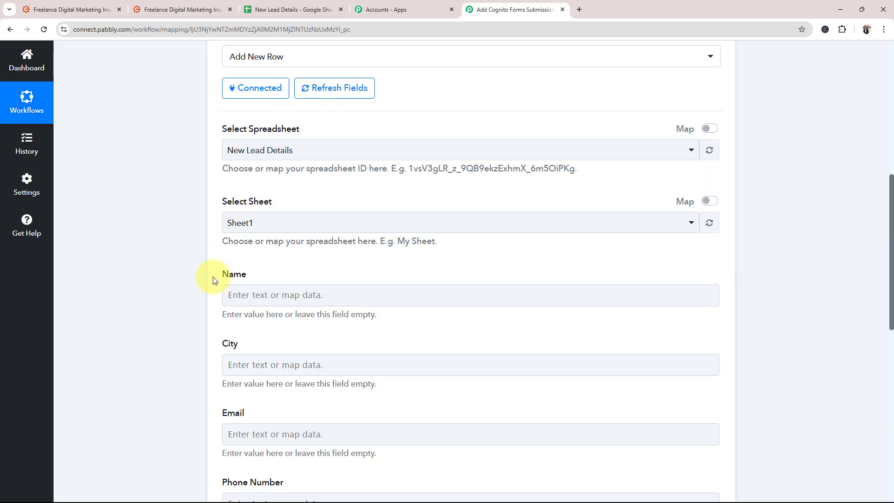
Compare the Add New Row action's value fields with the column headers in the New Lead Details sheet.
scroll(195, 265, down, 3)
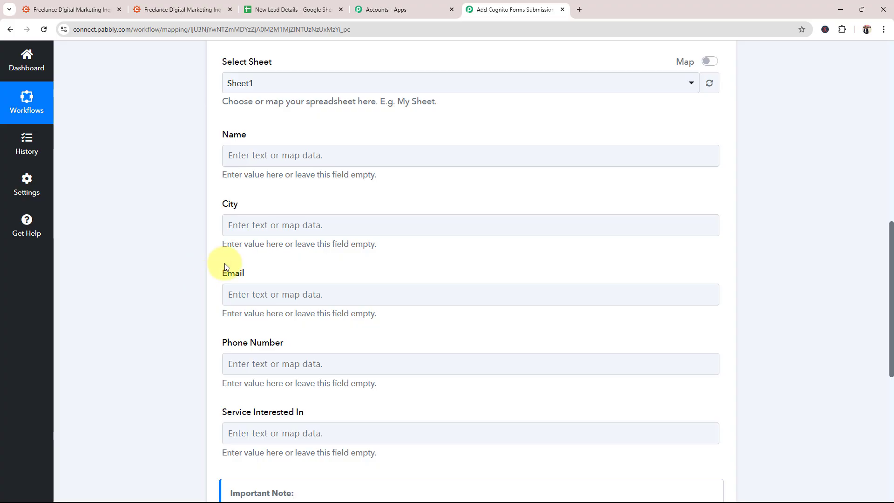
click(274, 9)
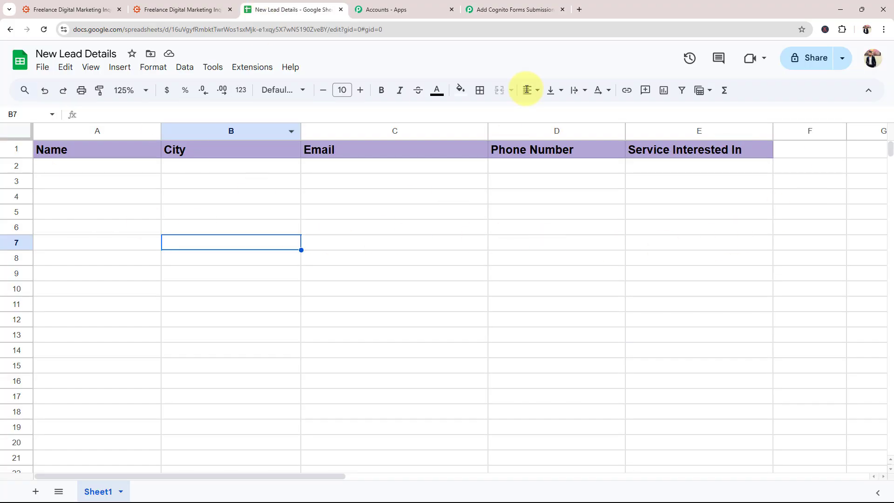
click(512, 9)
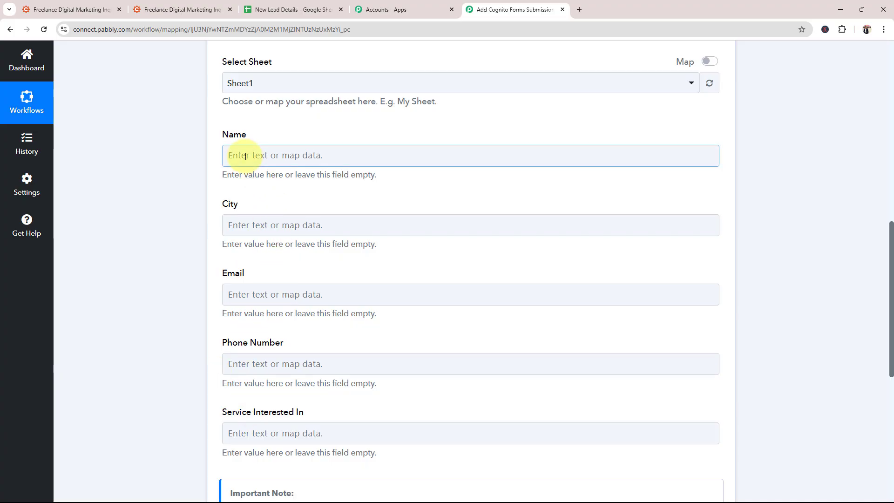
scroll(144, 325, down, 1)
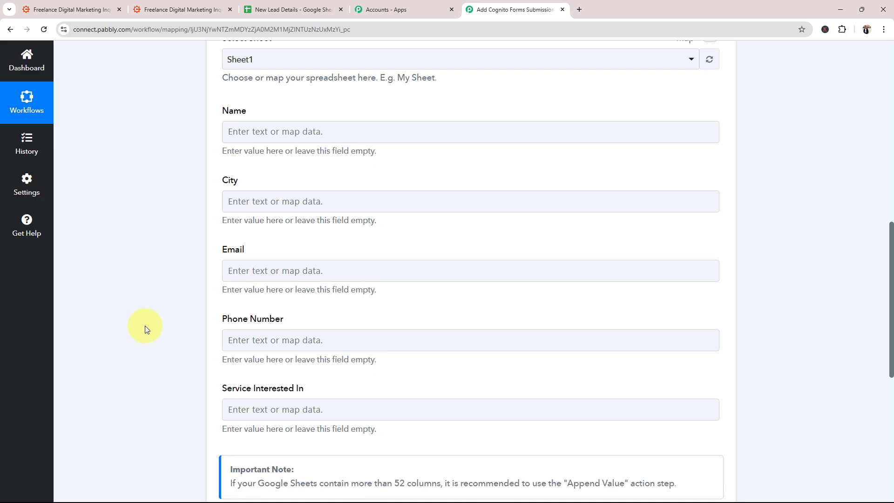
click(242, 106)
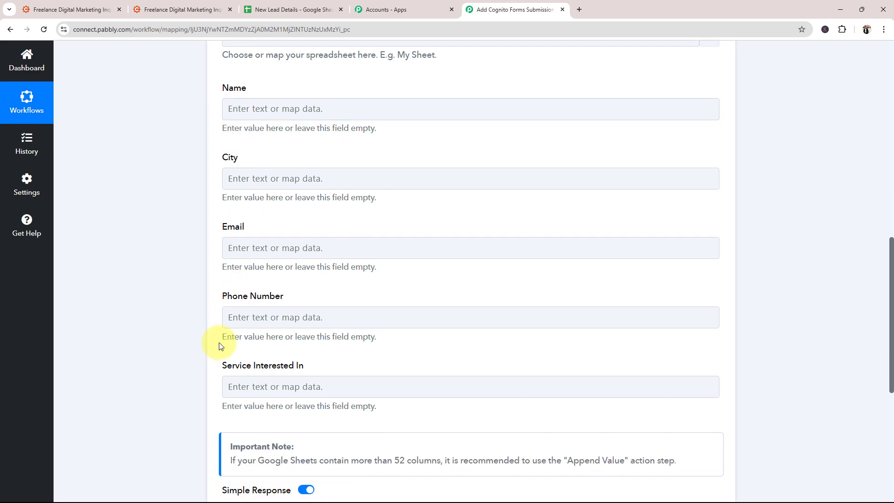
Map the action's Name field to the Name First and Name Last values of the Cognito Forms entry.
scroll(215, 352, up, 10)
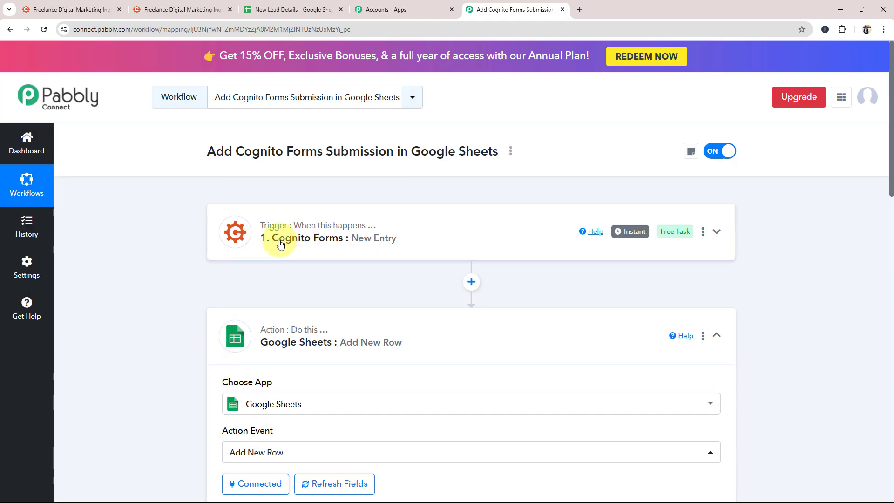
scroll(230, 261, down, 6)
scroll(175, 291, down, 3)
scroll(175, 293, down, 3)
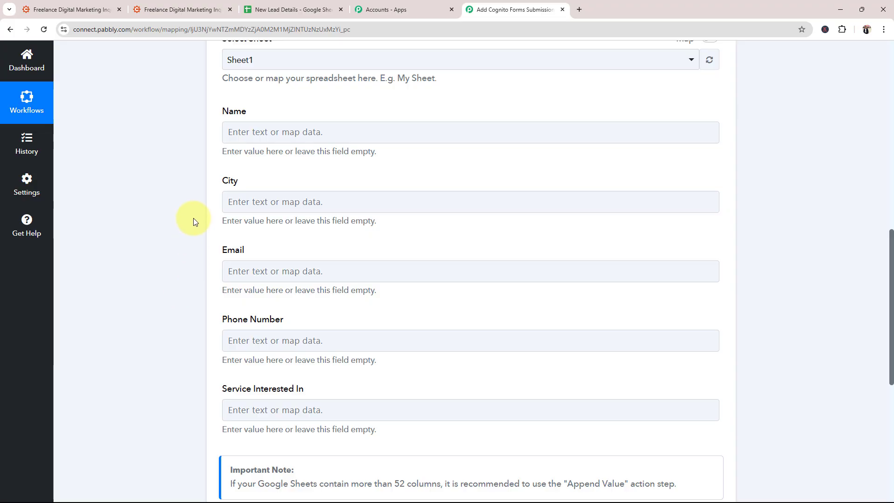
click(233, 132)
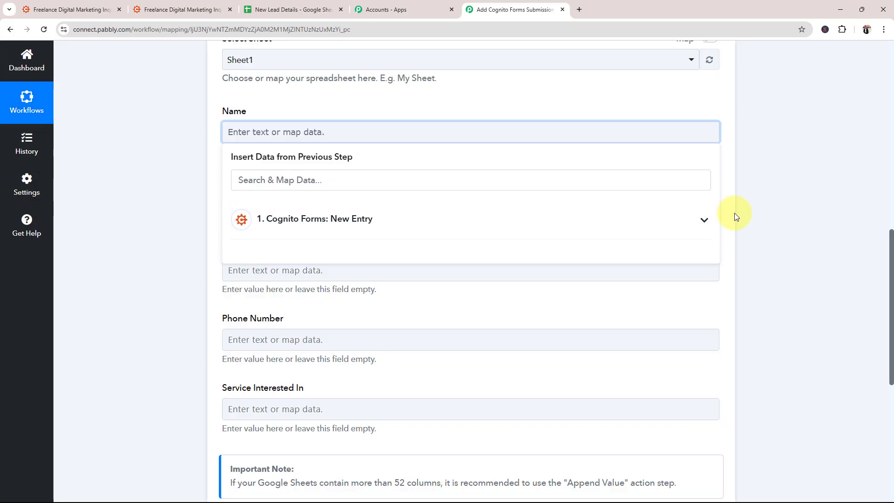
click(703, 221)
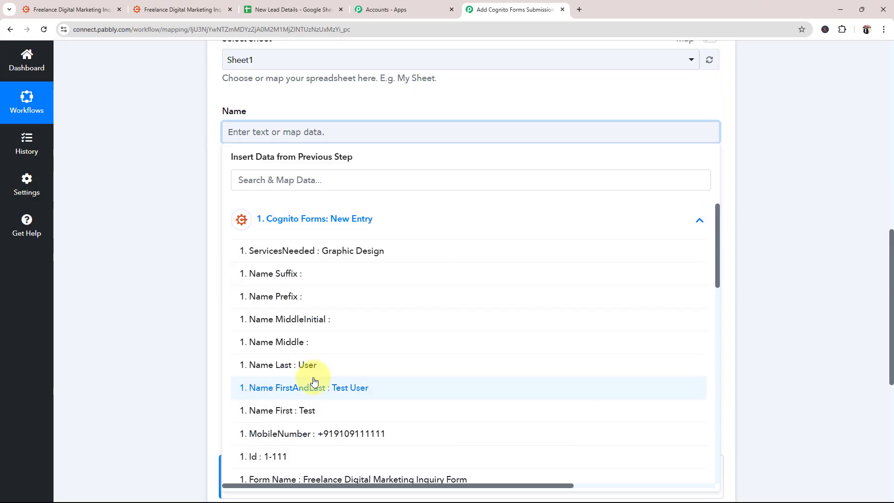
click(311, 422)
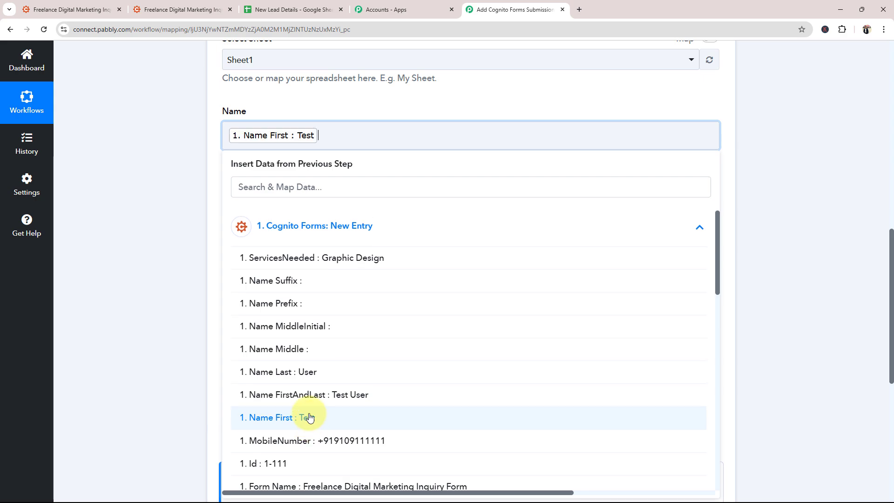
click(293, 372)
click(183, 237)
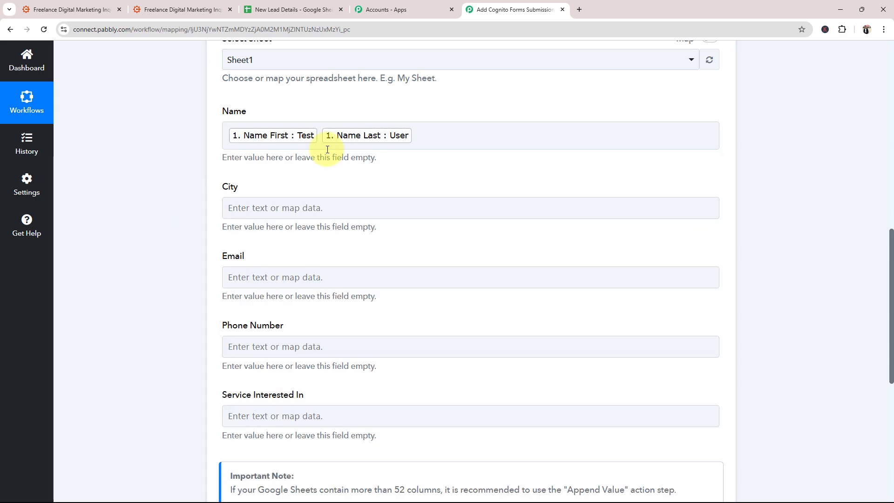
Map the action's City field to the City value from the end of the Cognito Forms entry data.
scroll(124, 264, down, 1)
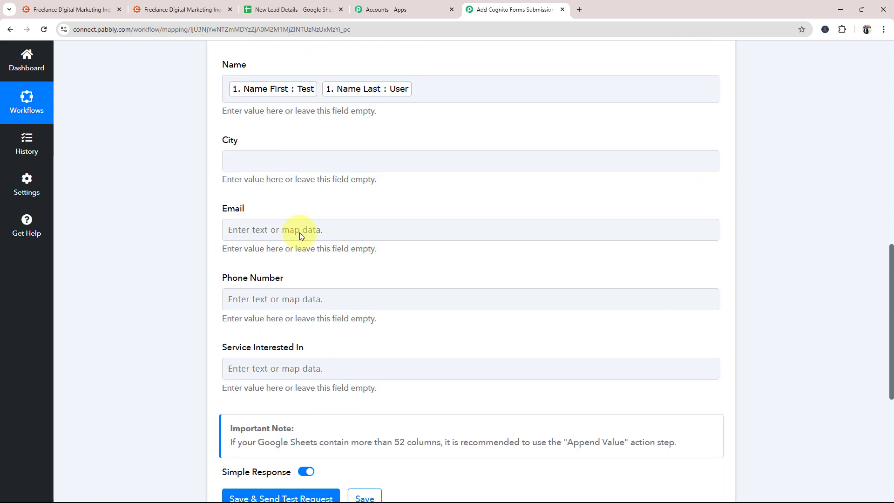
click(283, 160)
scroll(331, 342, down, 15)
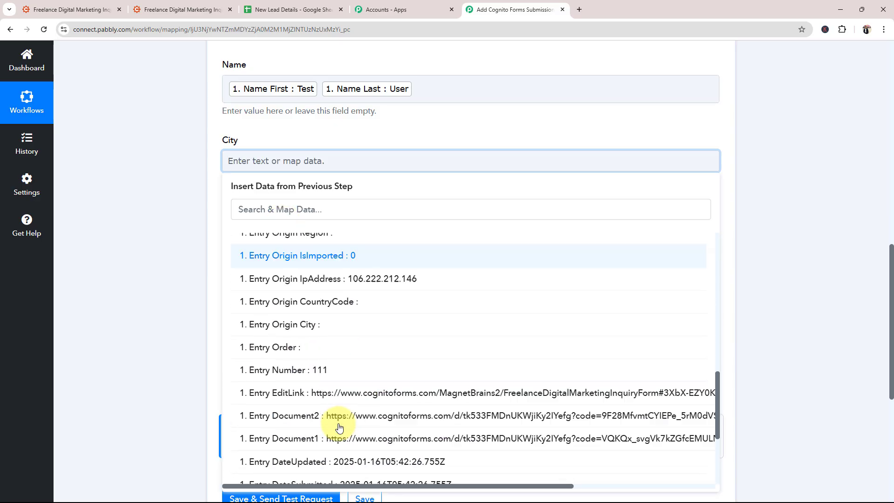
click(305, 463)
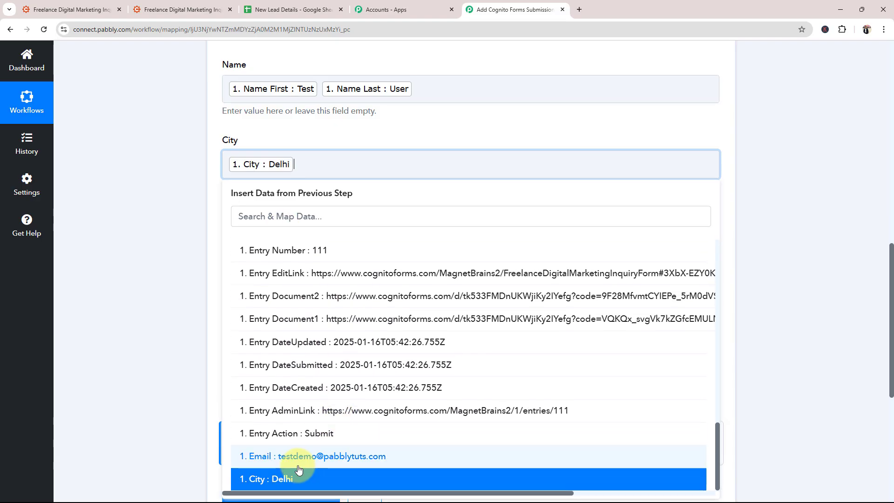
click(162, 268)
Search the entry data for @ and map the action's Email field to the form's Email value.
scroll(255, 210, down, 2)
click(259, 145)
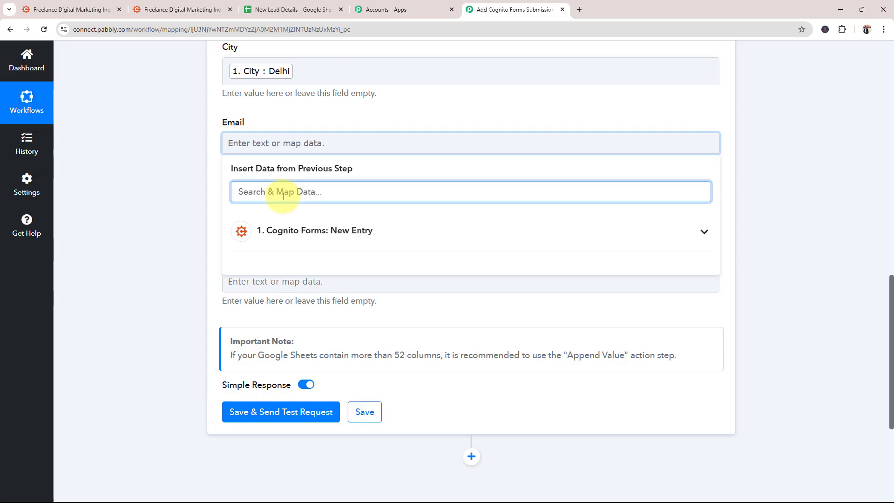
text(@)
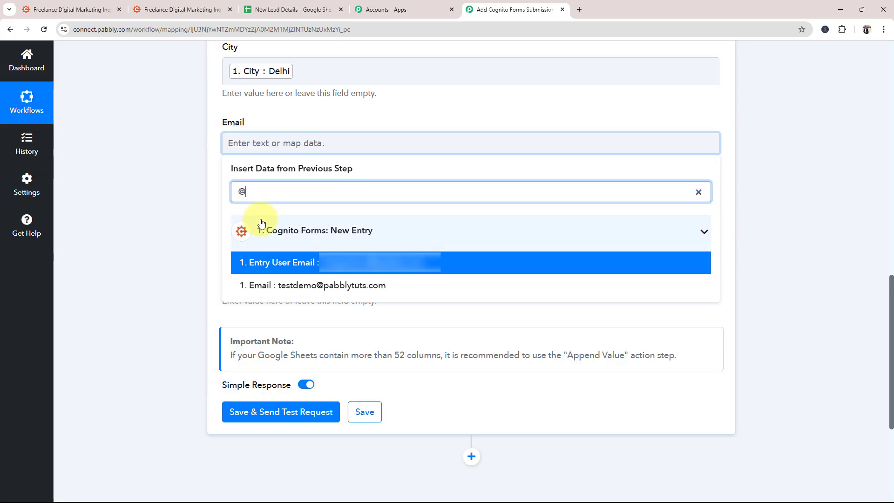
click(337, 286)
click(210, 176)
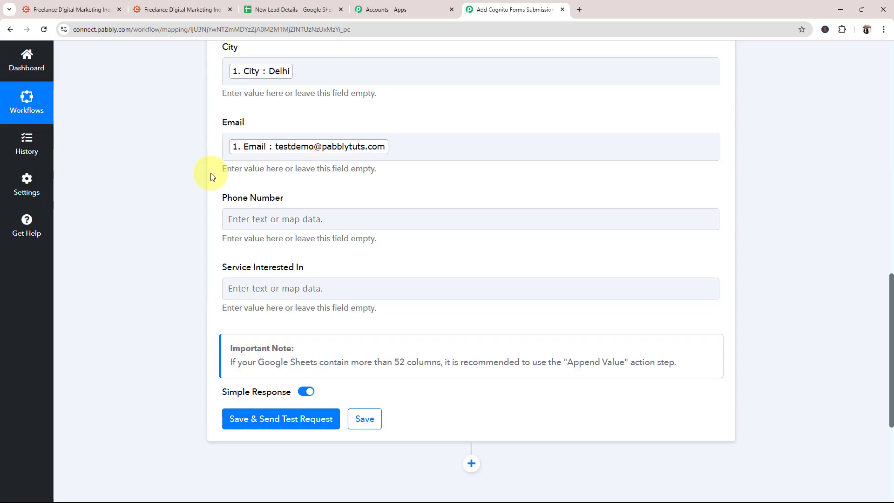
Search the entry data for +9 and map the action's Phone Number field to the MobileNumber value.
click(233, 218)
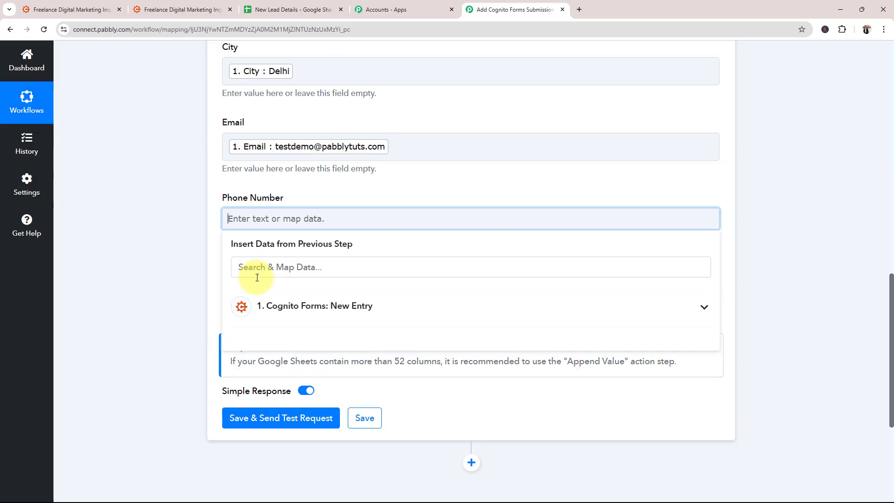
text(P)
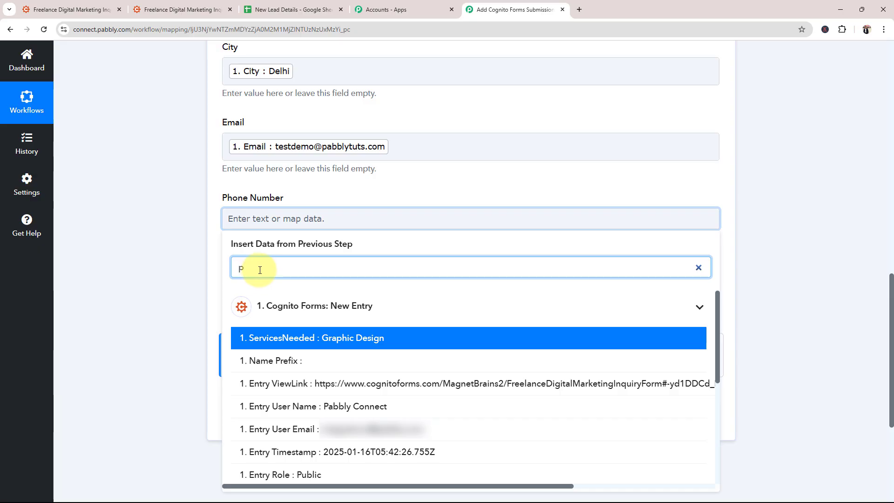
text(ho)
key(BackSpace)
key(BackSpace)
key(BackSpace)
text(+9)
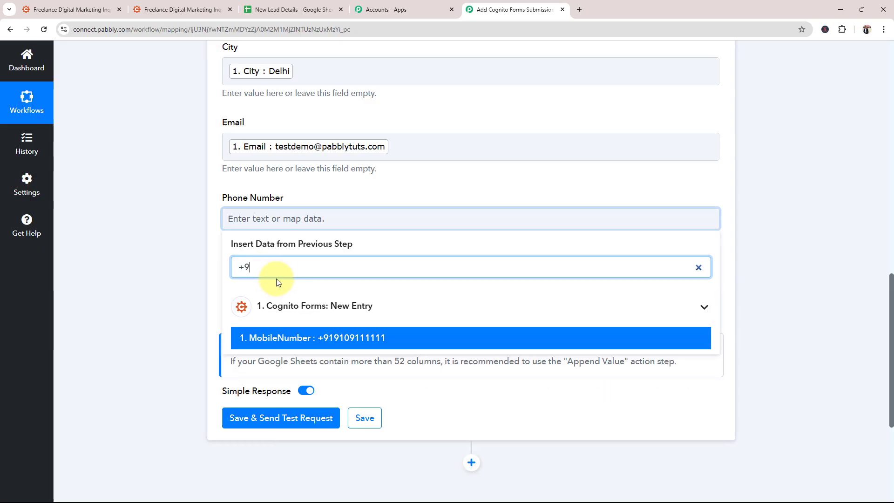
click(319, 343)
click(171, 284)
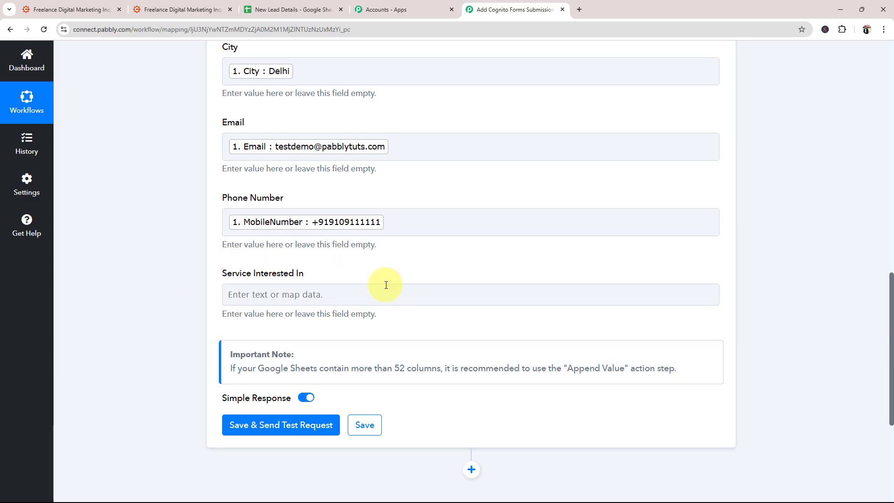
Map the Service Interested In field to the ServicesNeeded value and review all the mapped row fields.
click(253, 295)
click(276, 382)
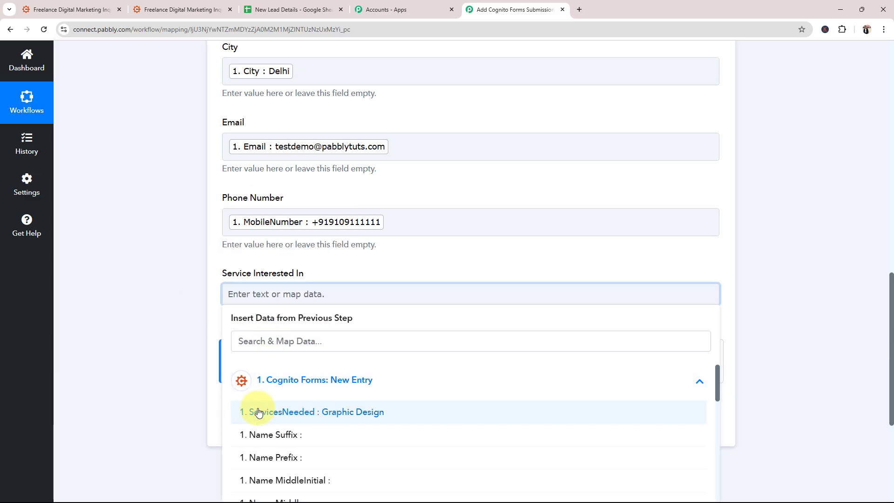
click(356, 413)
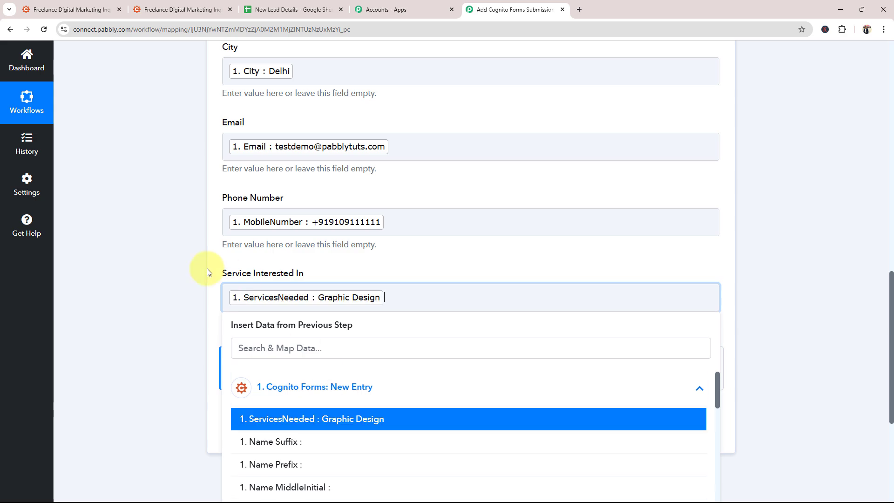
click(204, 269)
scroll(204, 270, up, 2)
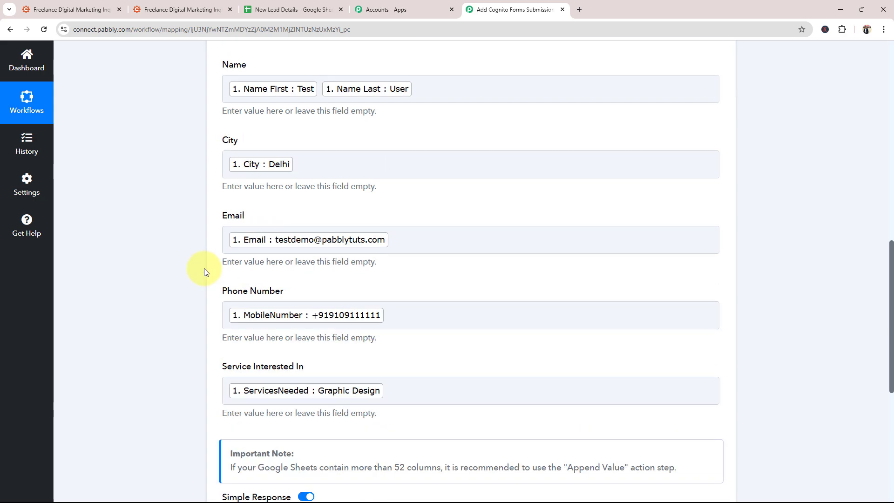
scroll(204, 272, up, 1)
scroll(204, 272, down, 2)
scroll(204, 271, up, 1)
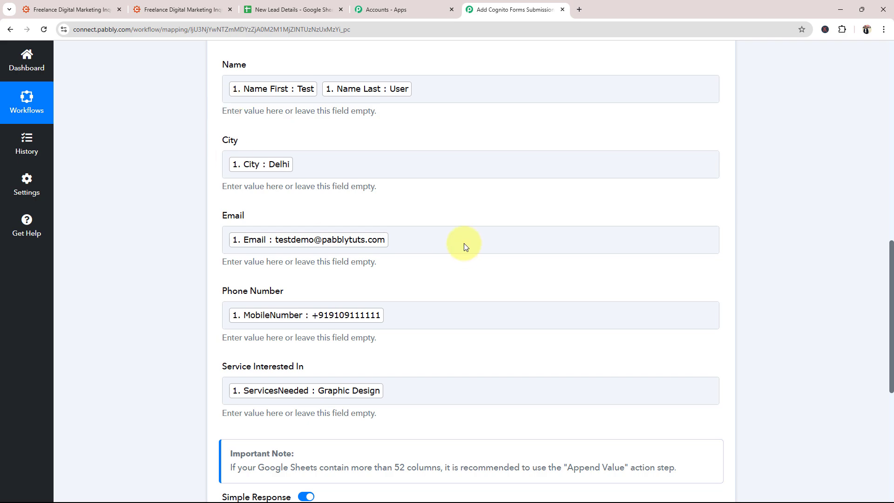
Inspect row 2 of the New Lead Details sheet across the Name, City and Email columns, and return to the Pabbly Connect workflow.
click(275, 4)
click(135, 172)
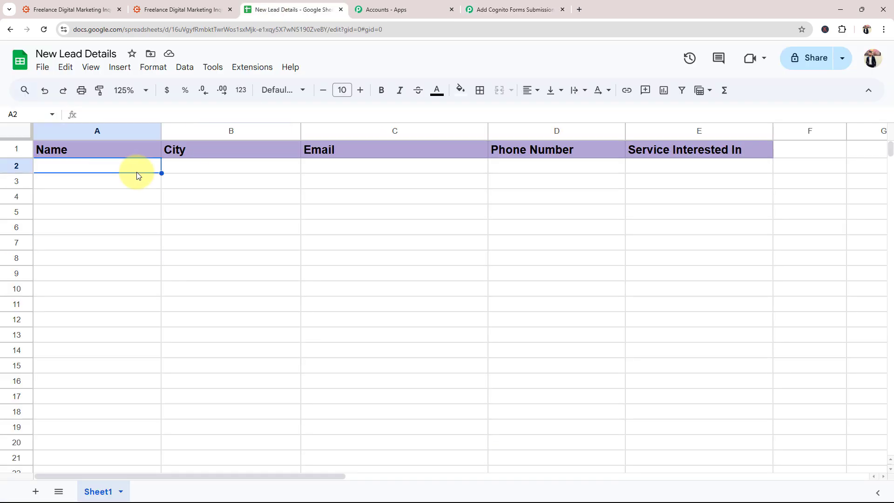
click(298, 172)
click(475, 173)
click(517, 9)
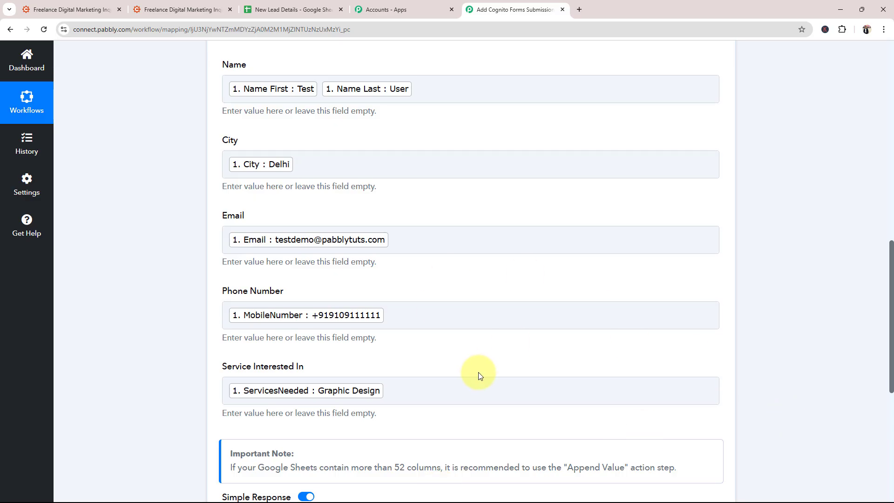
click(421, 311)
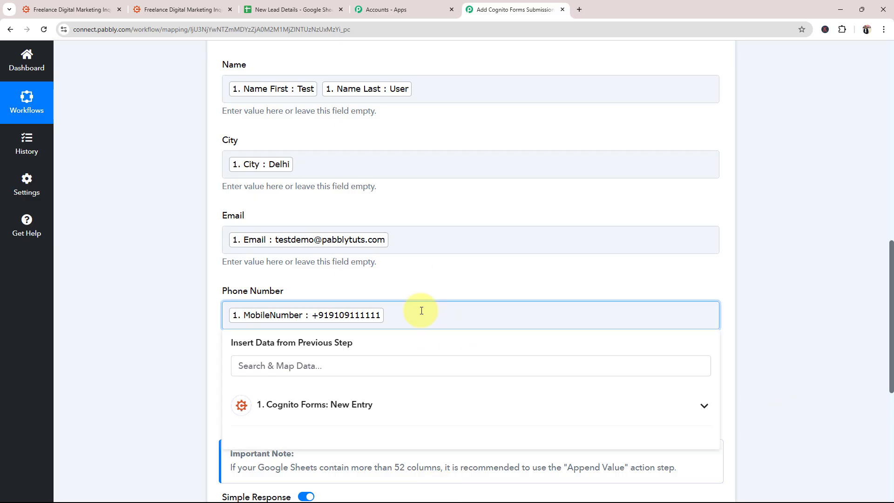
text(+94000)
key(BackSpace)
key(BackSpace)
key(BackSpace)
key(BackSpace)
key(BackSpace)
key(BackSpace)
click(188, 315)
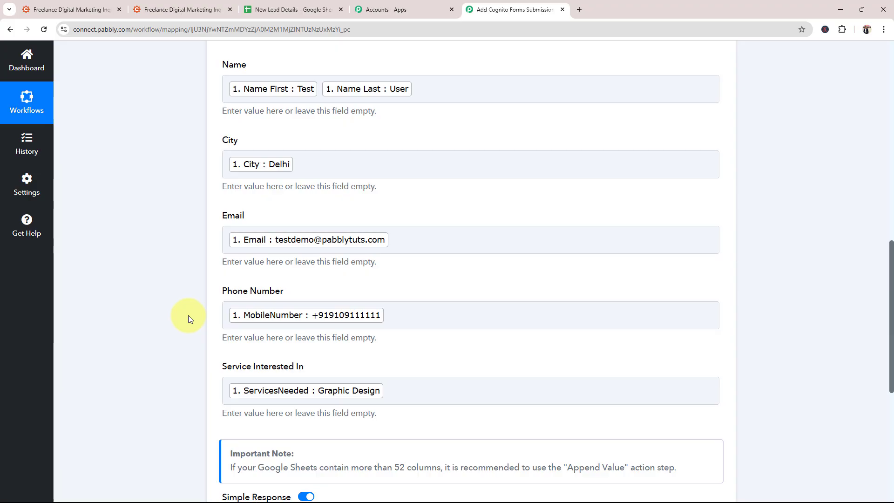
Save the Add New Row action with a test request and review the updated rows, columns and cells in the response.
scroll(188, 314, up, 1)
scroll(253, 264, down, 3)
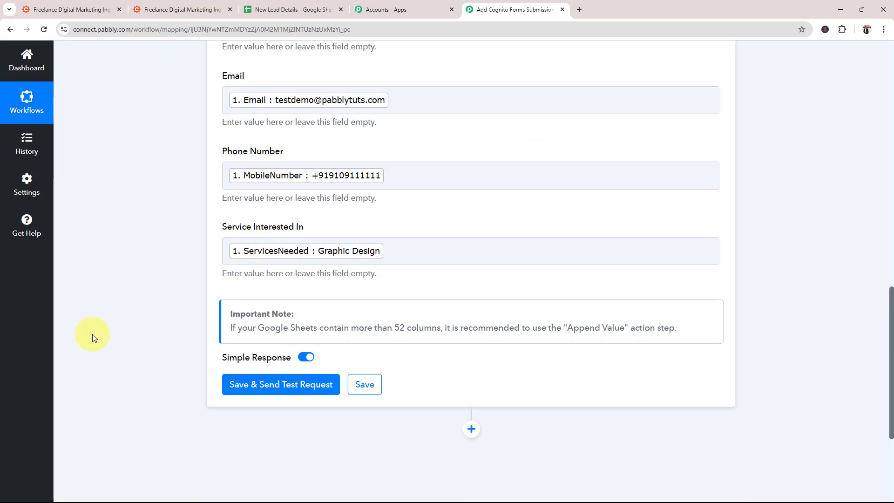
click(280, 389)
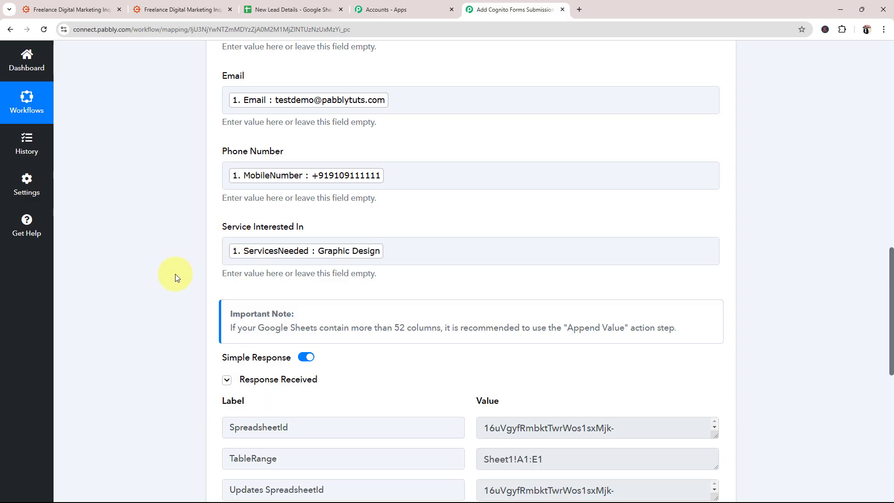
scroll(165, 282, down, 4)
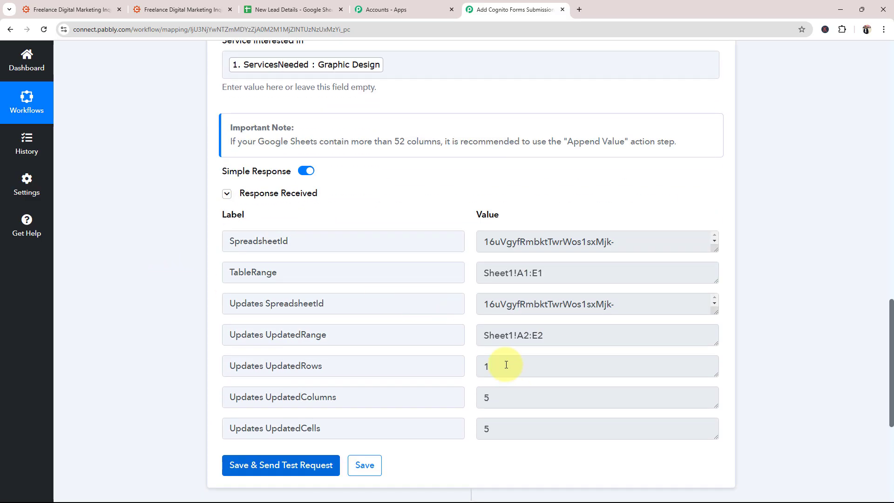
double_click(507, 364)
double_click(521, 395)
double_click(515, 424)
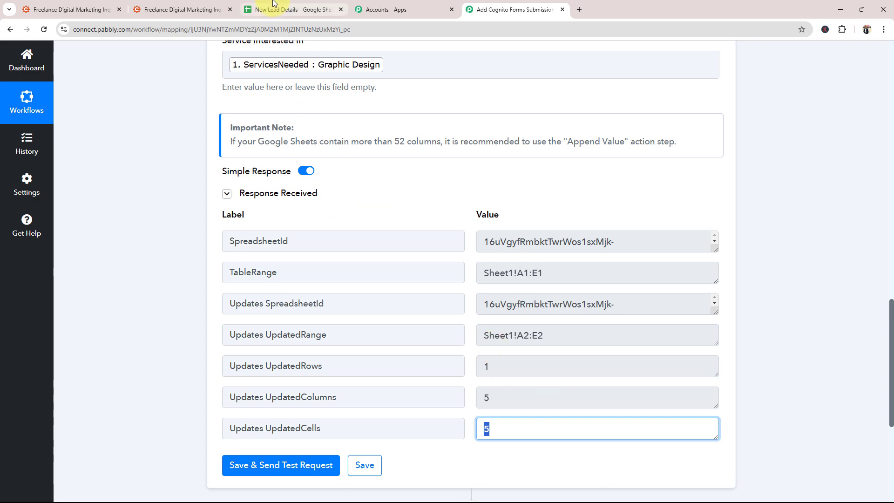
Switch to the New Lead Details sheet, widen the Phone Number column slightly and check the test lead's values in row 2.
click(298, 5)
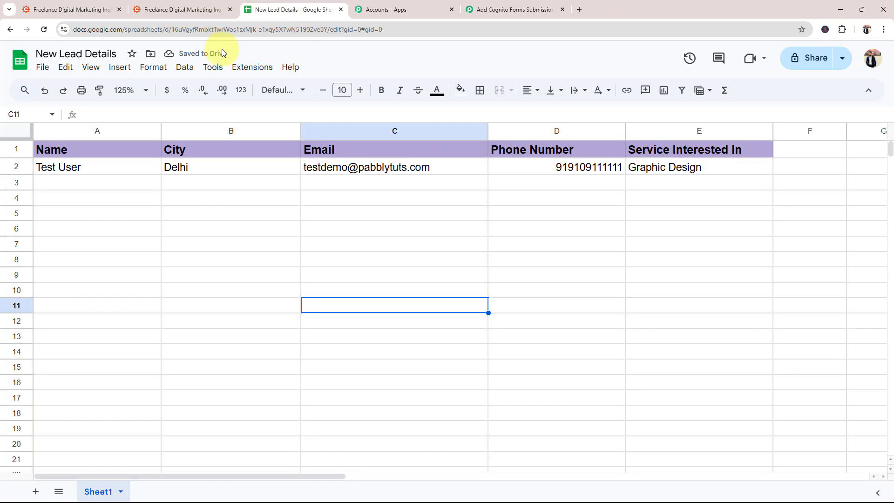
click(557, 264)
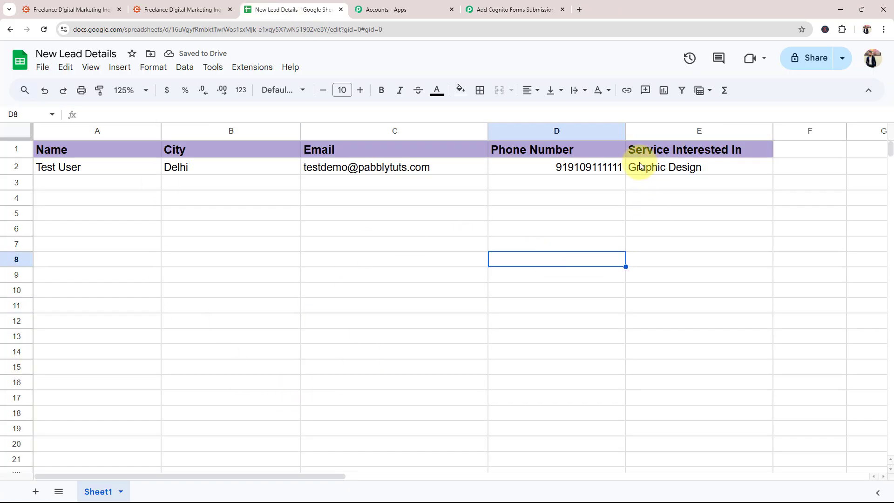
drag(625, 131, 643, 131)
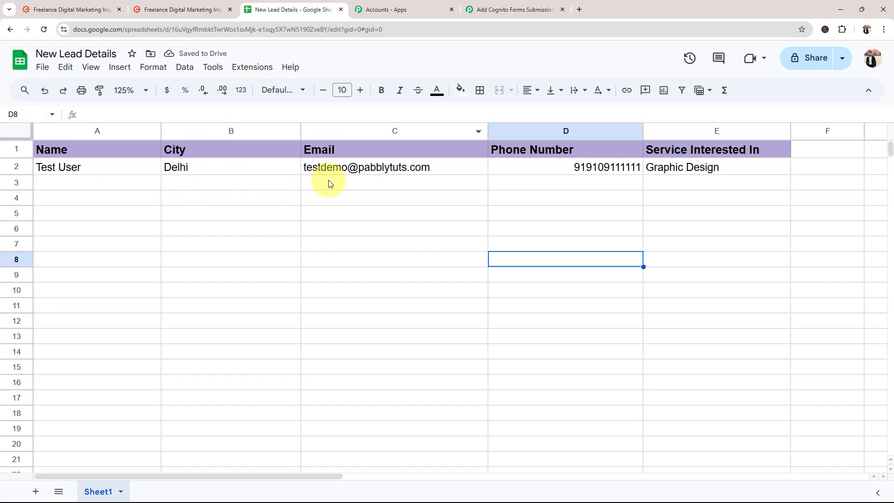
click(562, 171)
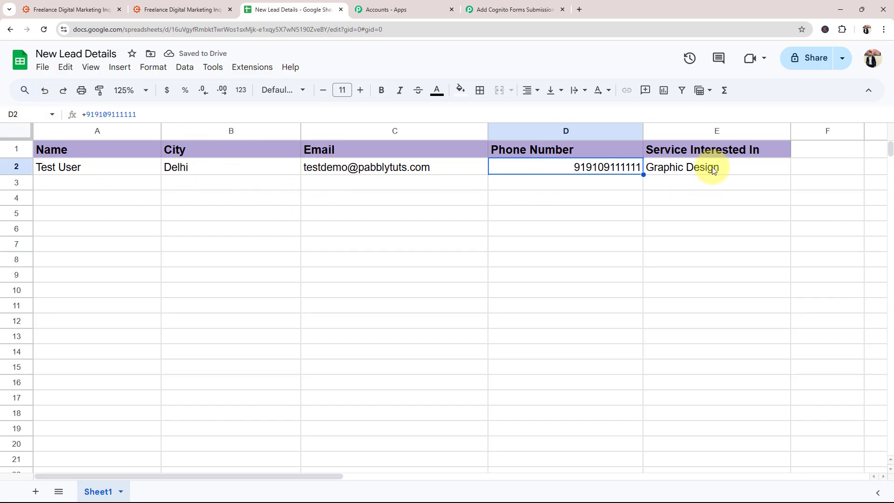
click(713, 166)
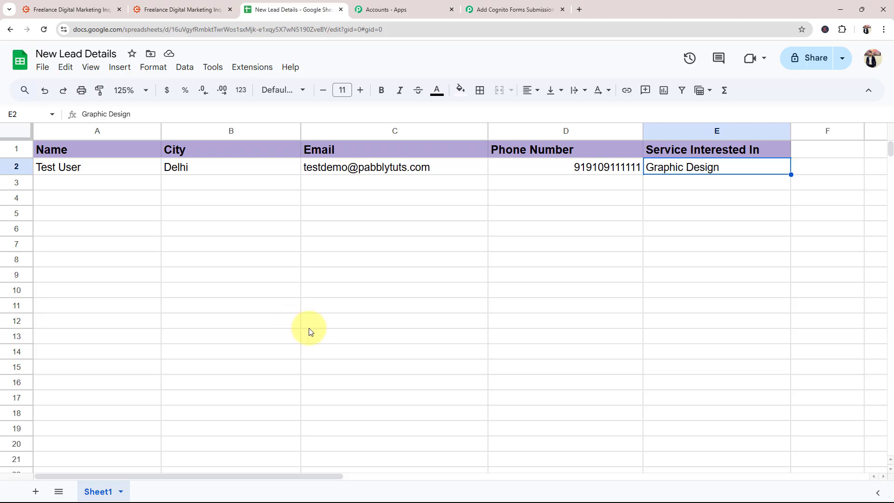
Return to the Pabbly Connect workflow and collapse the Google Sheets action to show the trigger and action overview.
click(494, 5)
drag(889, 359, 889, 129)
click(506, 262)
scroll(527, 464, up, 2)
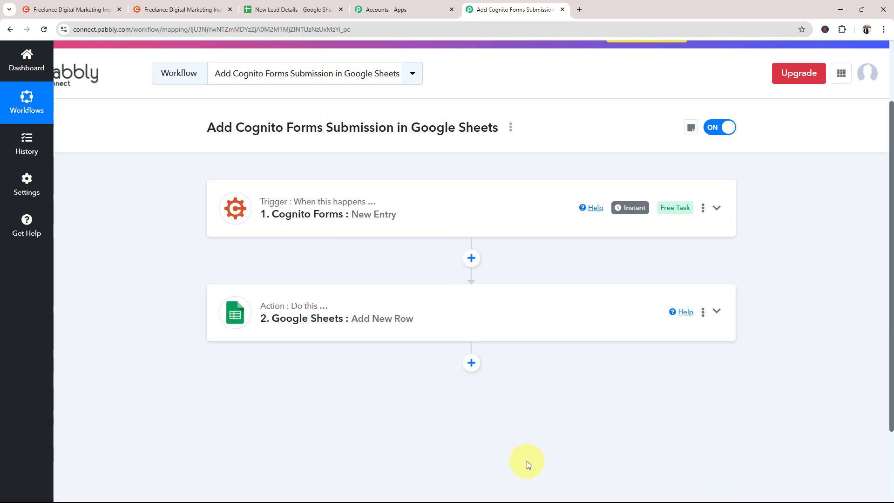
scroll(529, 464, up, 1)
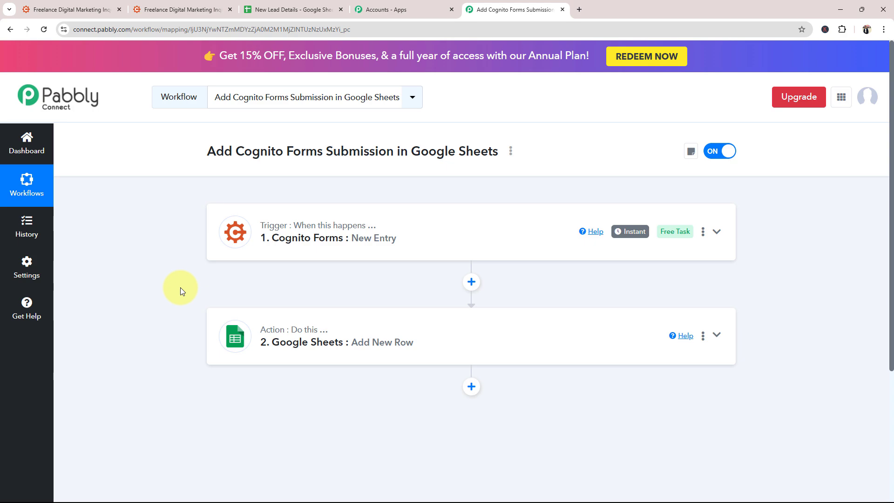